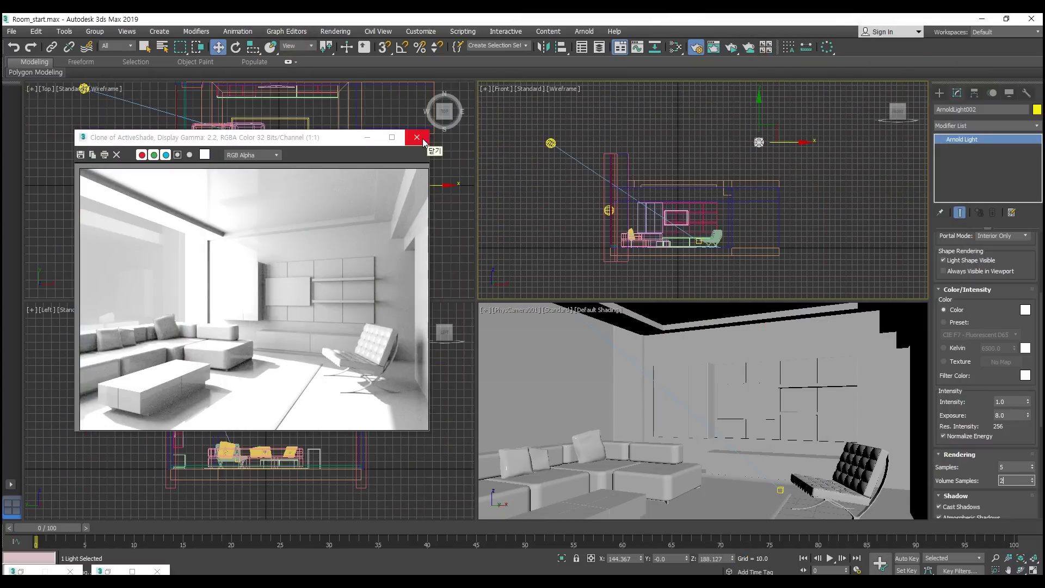
Step: Close the ActiveShade preview, deselect the light, and open the Slate Material Editor with M
click(417, 137)
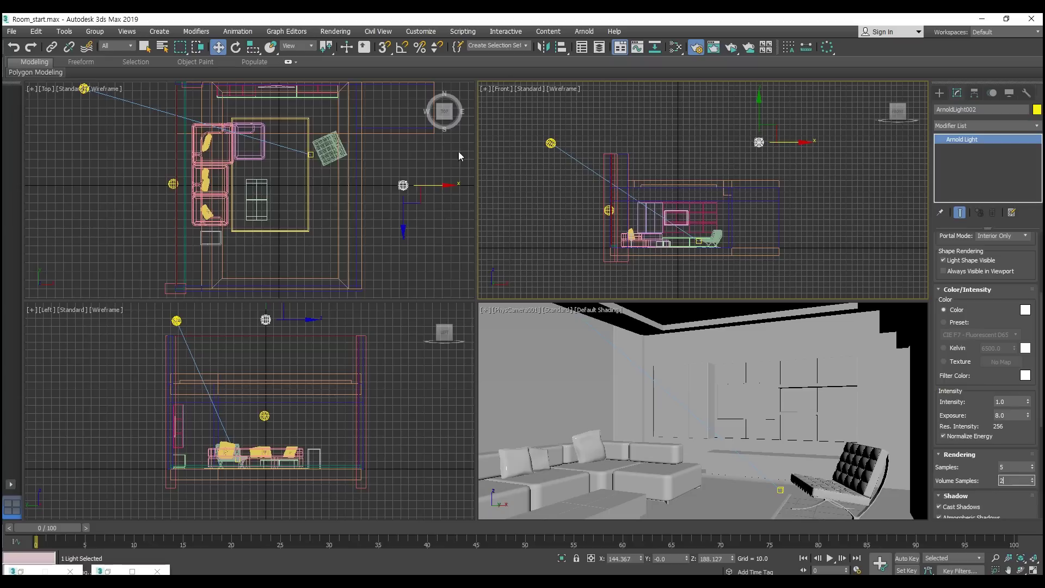
click(512, 217)
key(m)
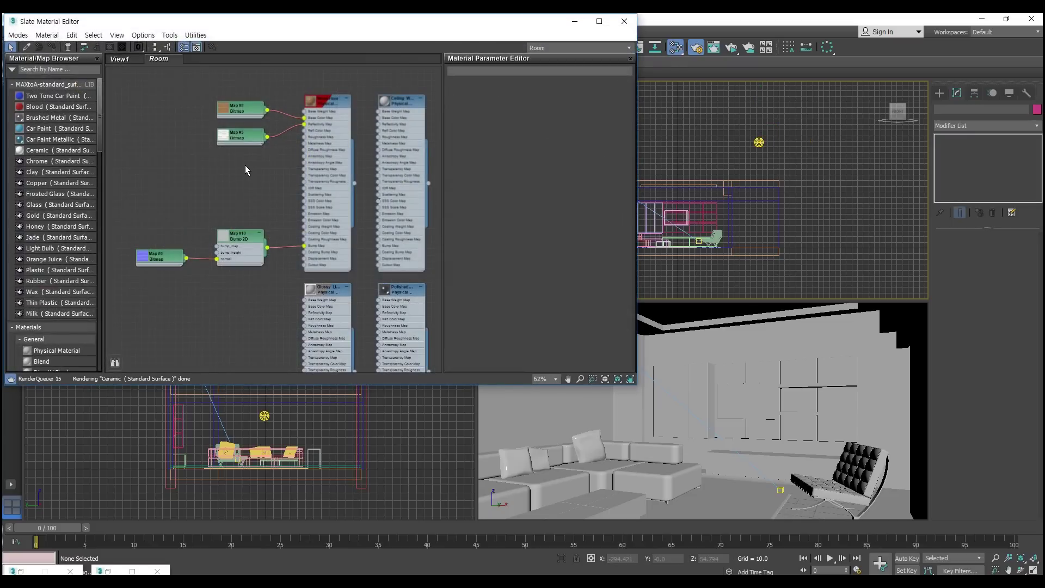
Step: Drag the Wood Floor material node onto the room's floor, then select the walls
scroll(245, 166, down, 1)
mouse_move(334, 105)
middle_down()
mouse_move(326, 84)
mouse_move(265, 77)
middle_up()
scroll(227, 116, up, 1)
scroll(228, 115, up, 1)
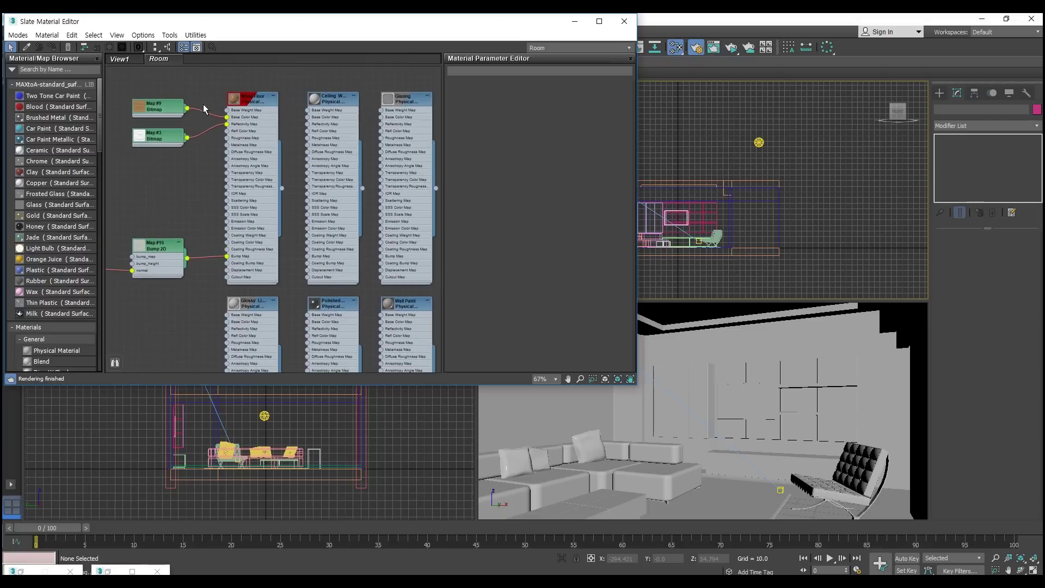
scroll(227, 116, up, 1)
middle_drag(228, 116, 265, 127)
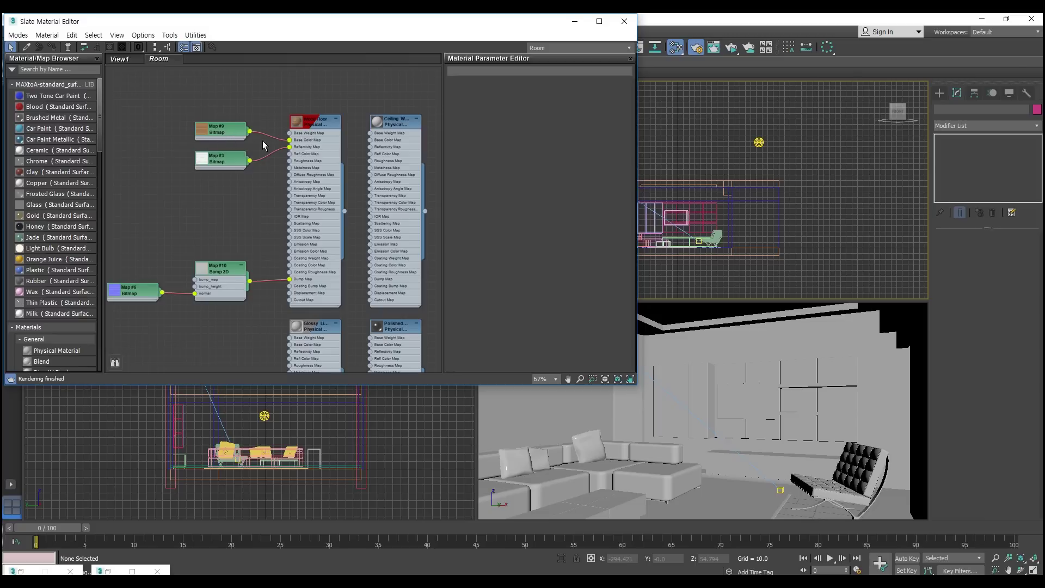
scroll(294, 147, down, 1)
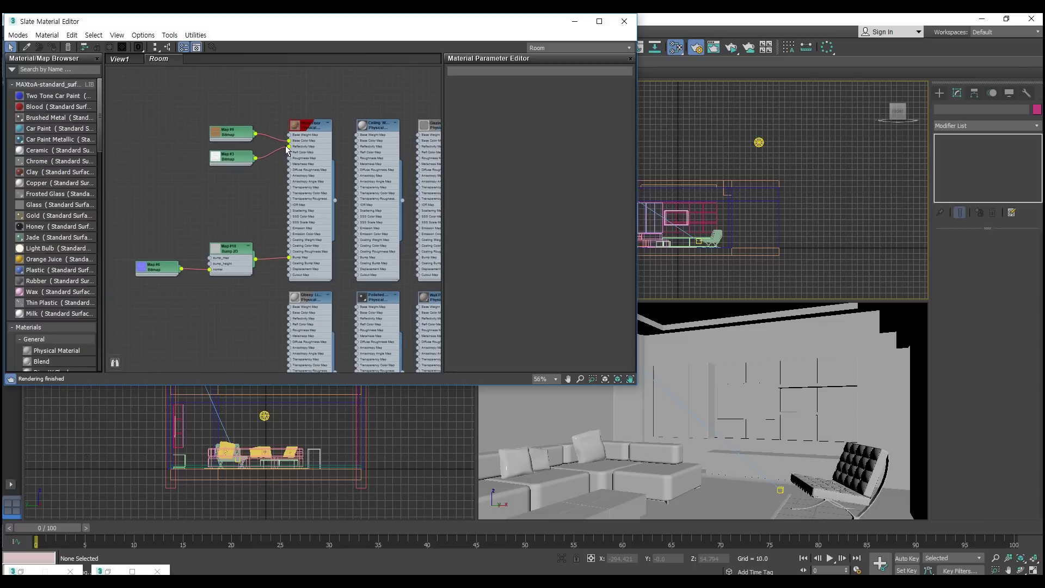
scroll(308, 131, up, 1)
click(308, 131)
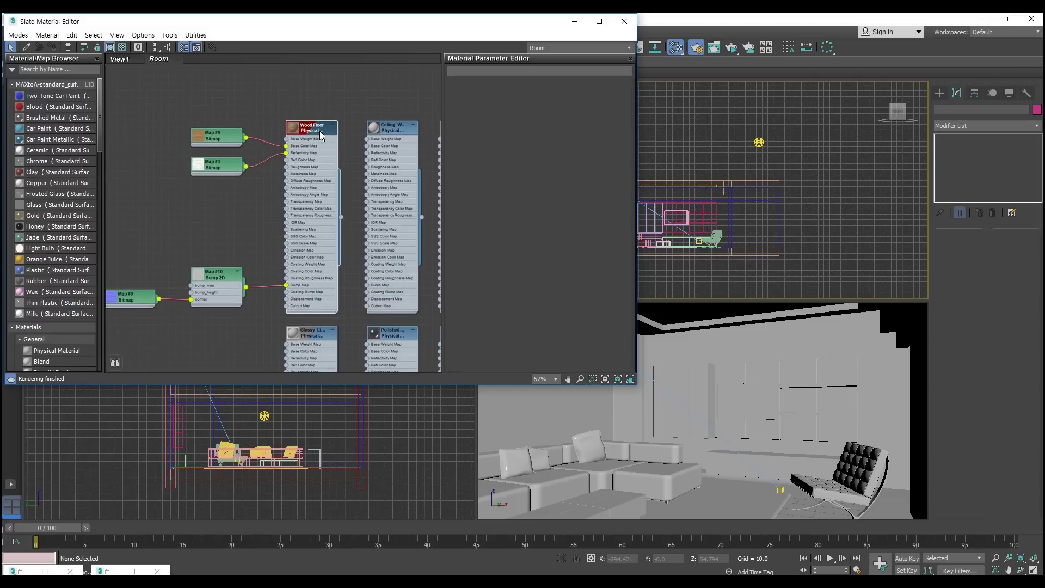
drag(341, 217, 805, 516)
drag(795, 514, 795, 514)
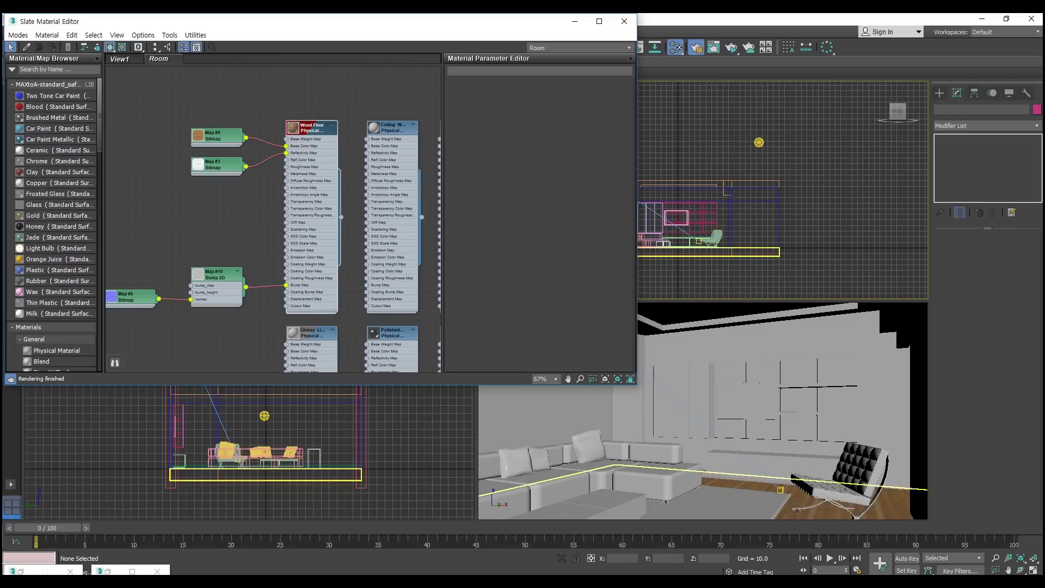
click(692, 340)
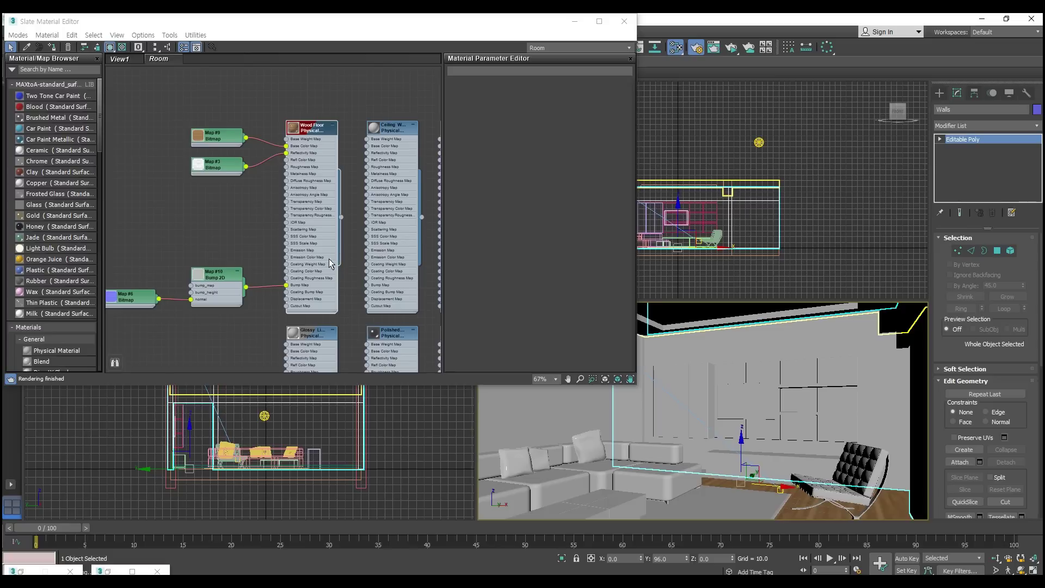
Step: Assign the Wall Paint material to the selected walls
middle_drag(339, 241, 224, 194)
key(Escape)
right_click(324, 210)
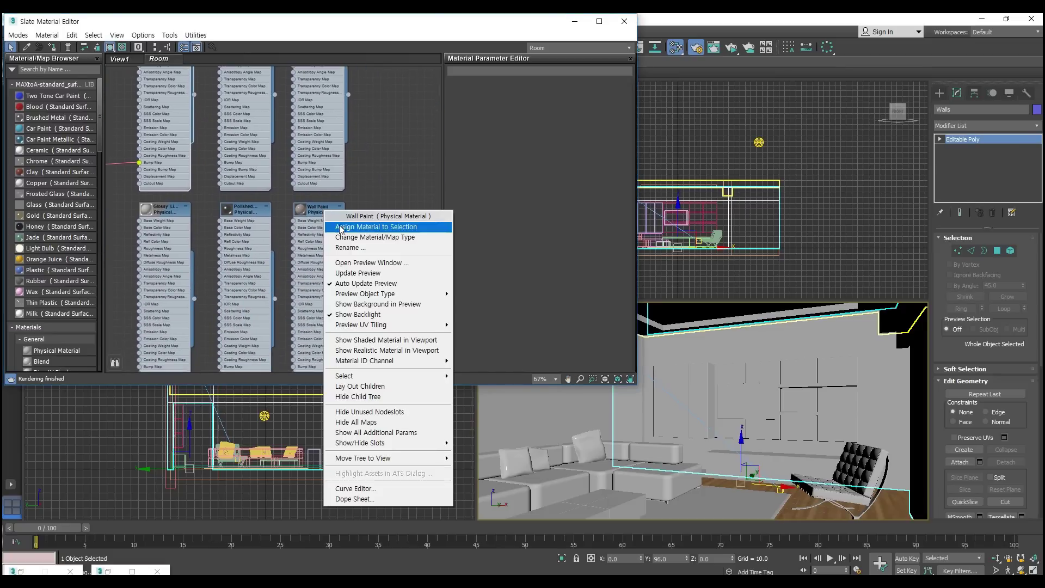
click(344, 228)
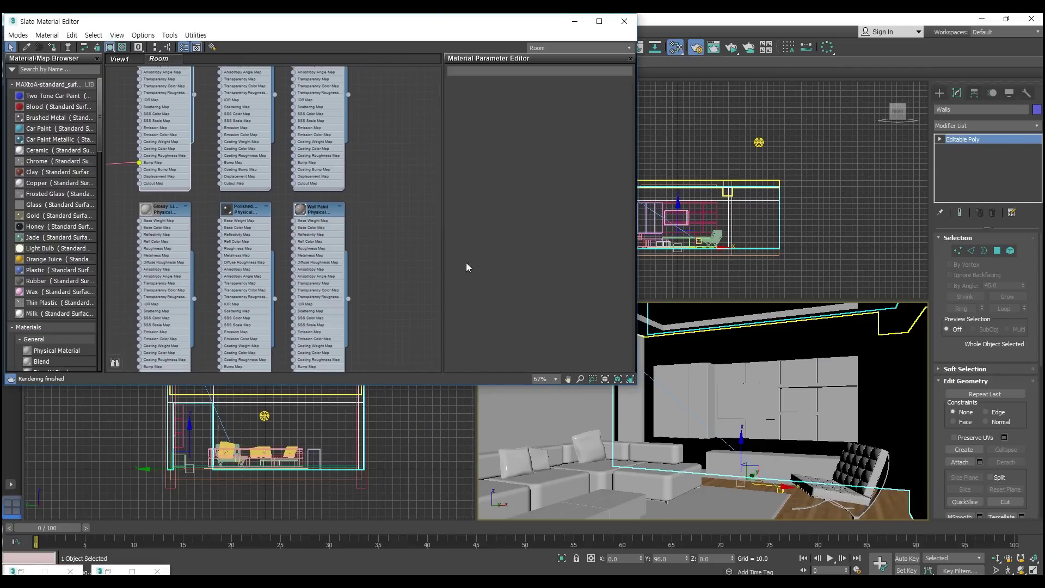
Step: Select the ceiling and assign it Ceiling White, then select the window Glazing box
click(684, 310)
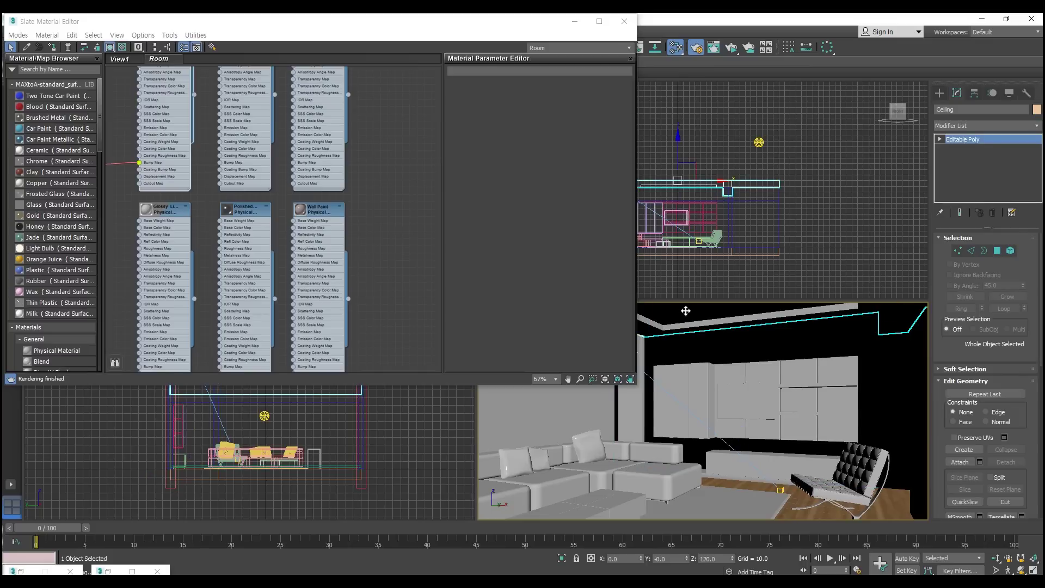
middle_drag(347, 137, 367, 278)
scroll(367, 278, down, 1)
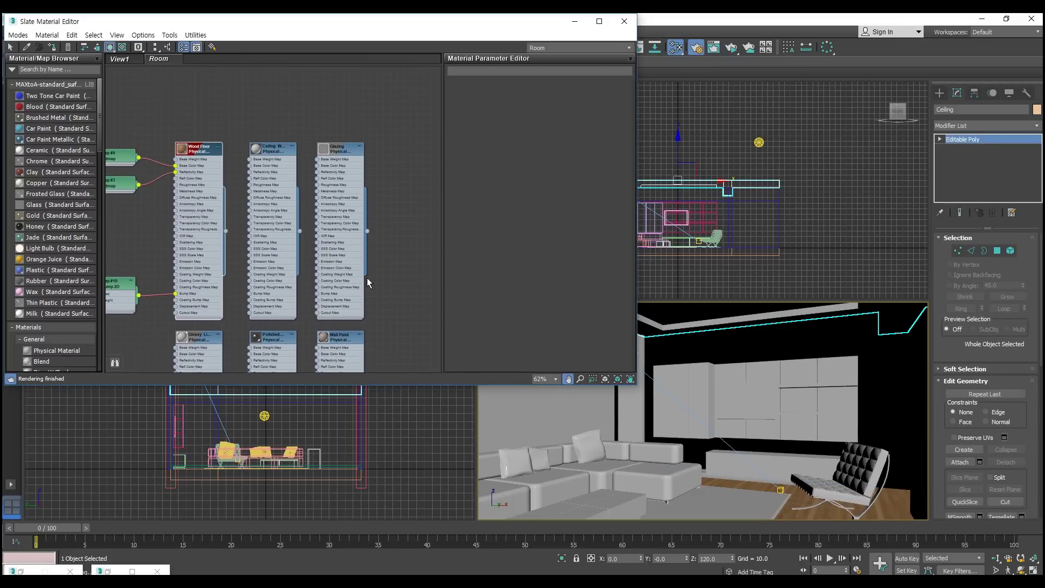
right_click(269, 151)
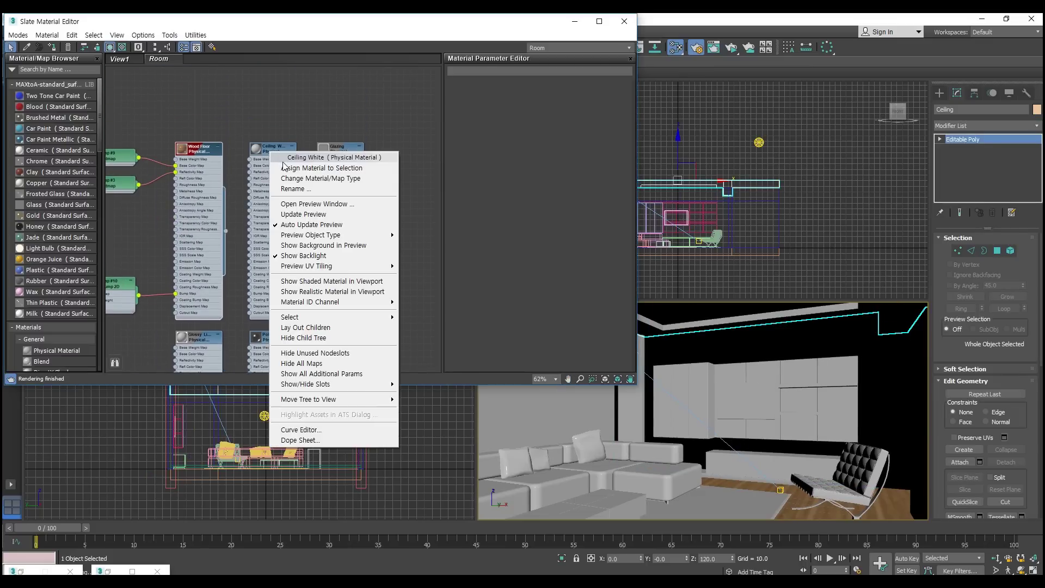
click(283, 168)
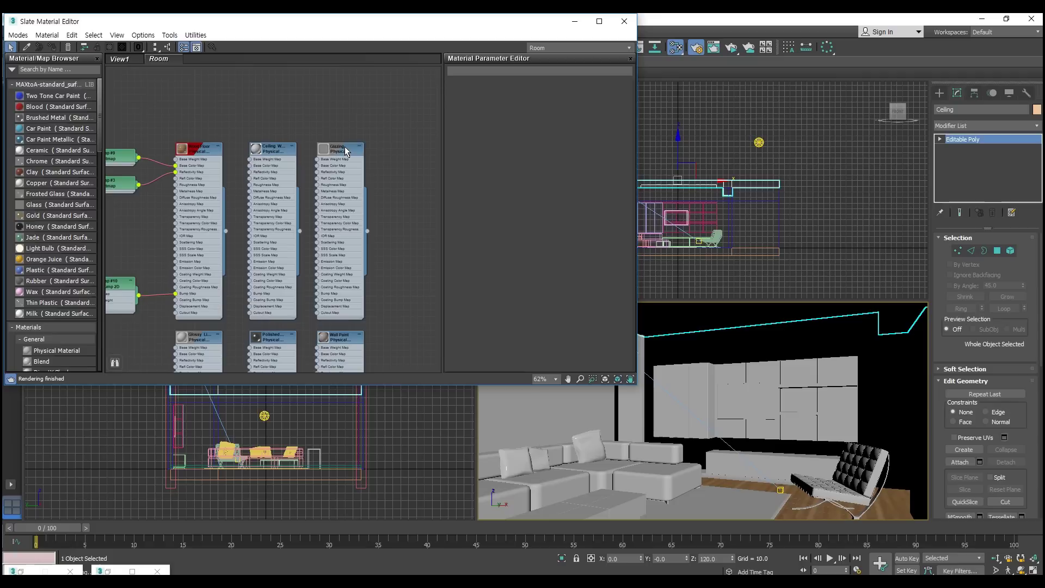
middle_drag(378, 245, 395, 186)
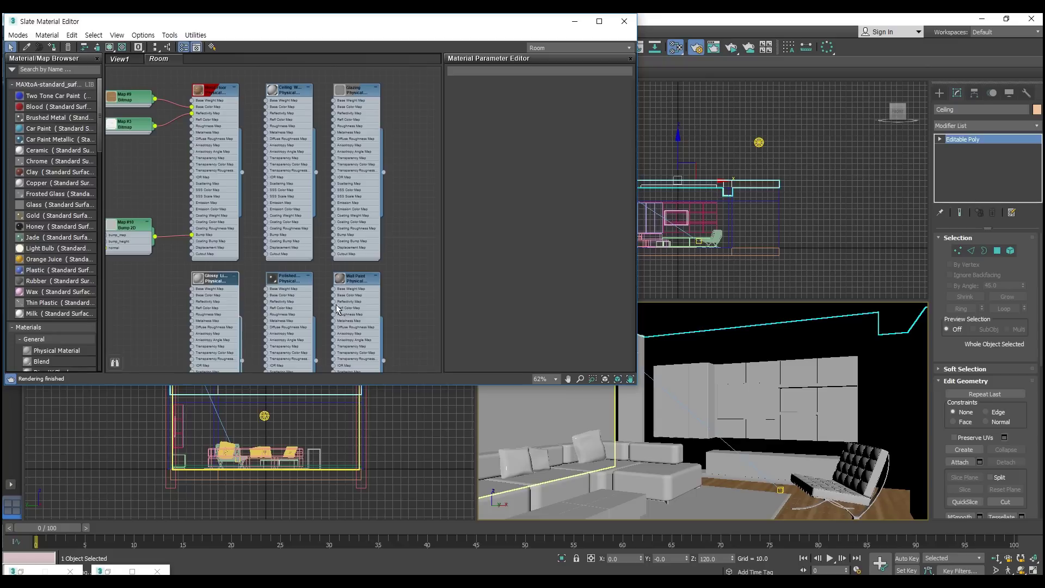
middle_drag(336, 299, 331, 254)
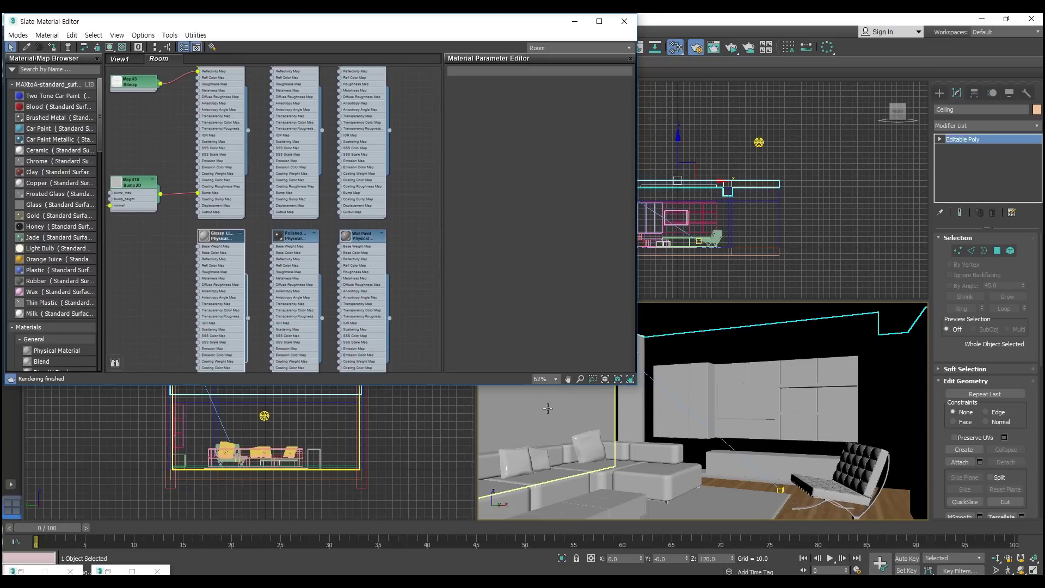
click(588, 416)
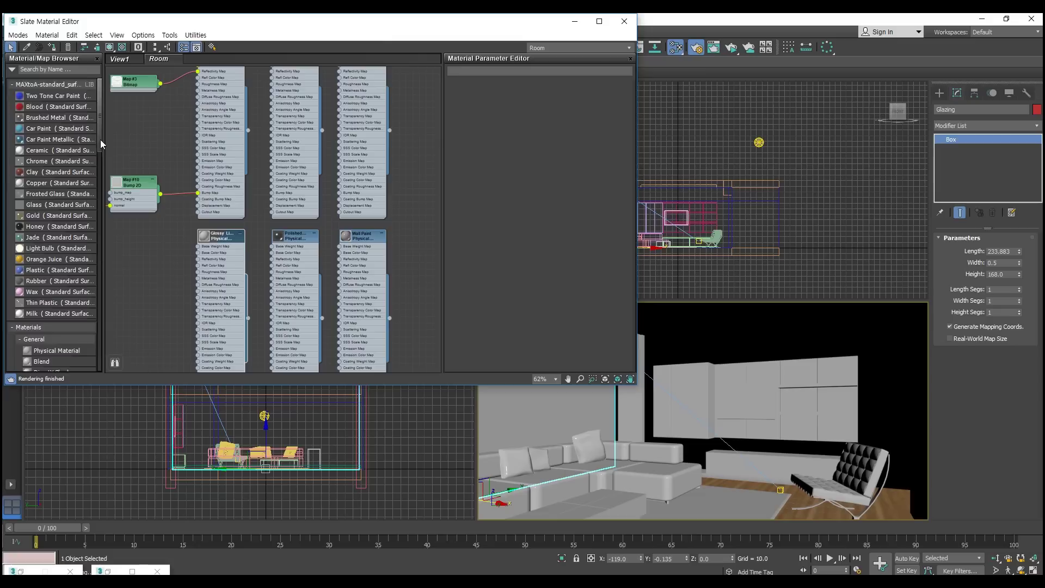
Step: Browse Scene Materials, dismiss the Arnold message, and check Glazing on the window and sofa objects
drag(100, 139, 96, 357)
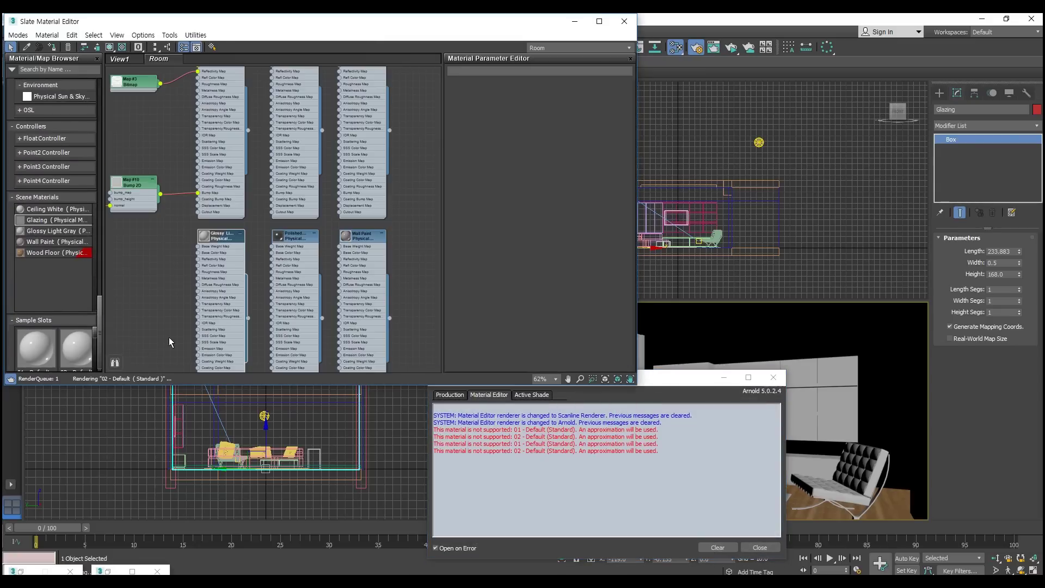
click(774, 376)
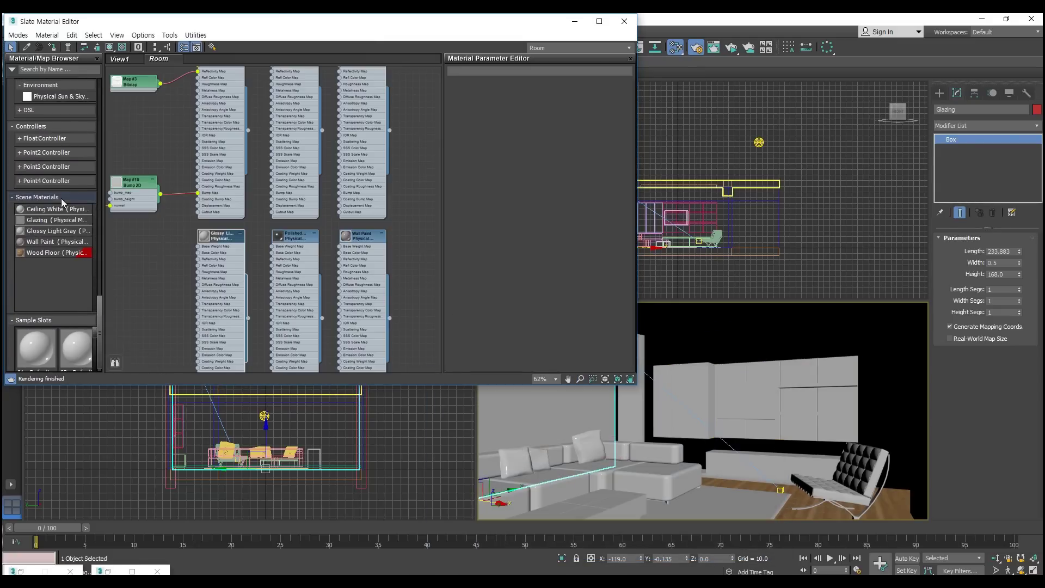
click(40, 223)
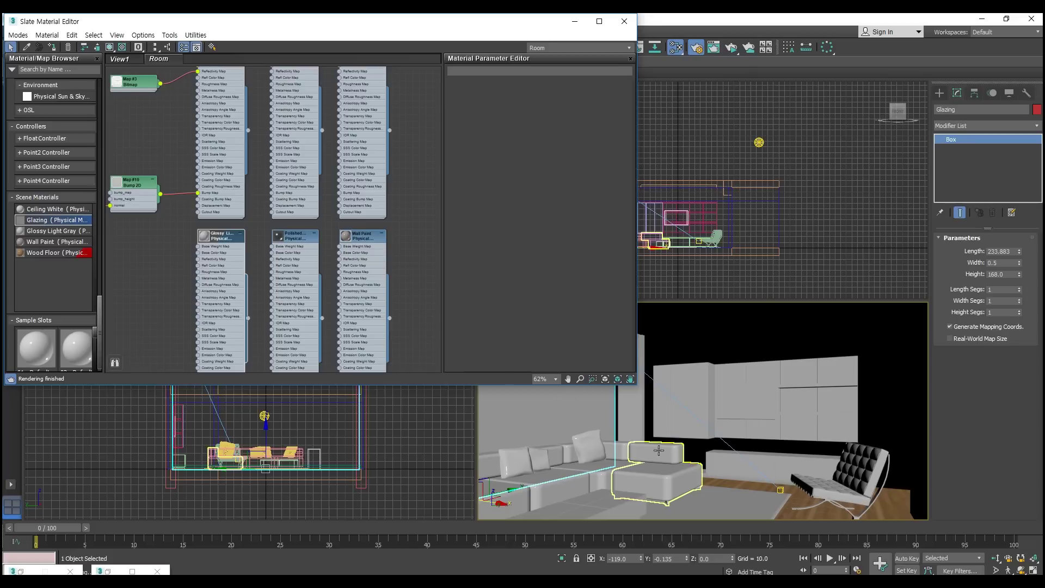
click(656, 469)
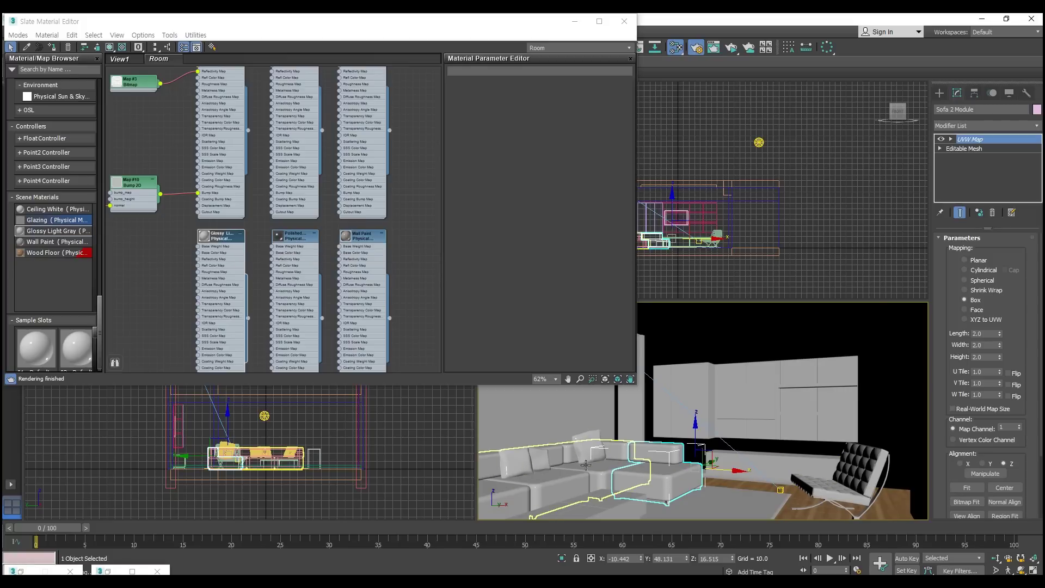
click(540, 412)
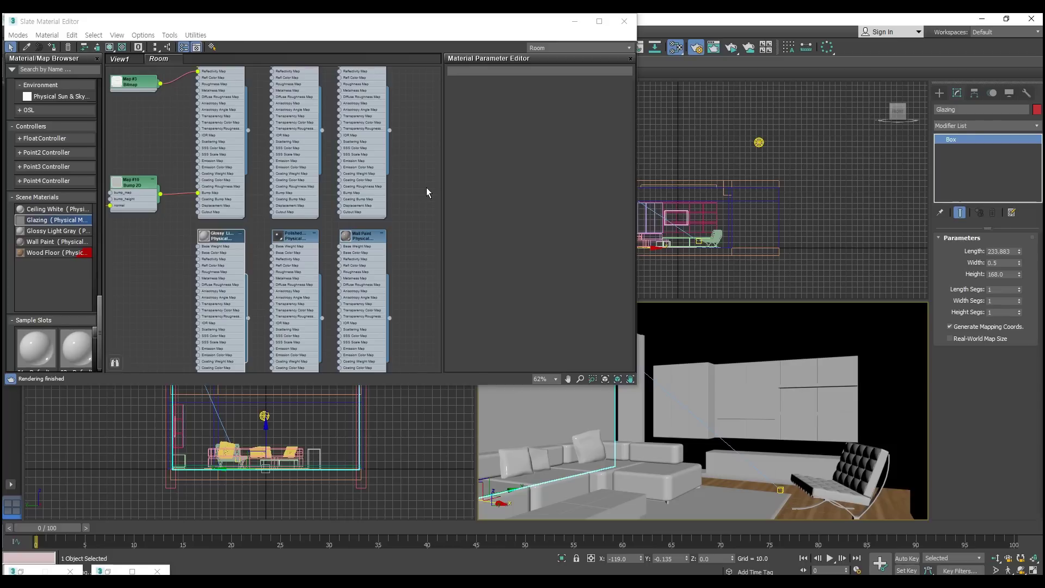
middle_drag(427, 188, 427, 238)
Step: Inspect the Glazing material's 0.97 reflection and 0.95 transparency, leaving them unchanged
double_click(365, 106)
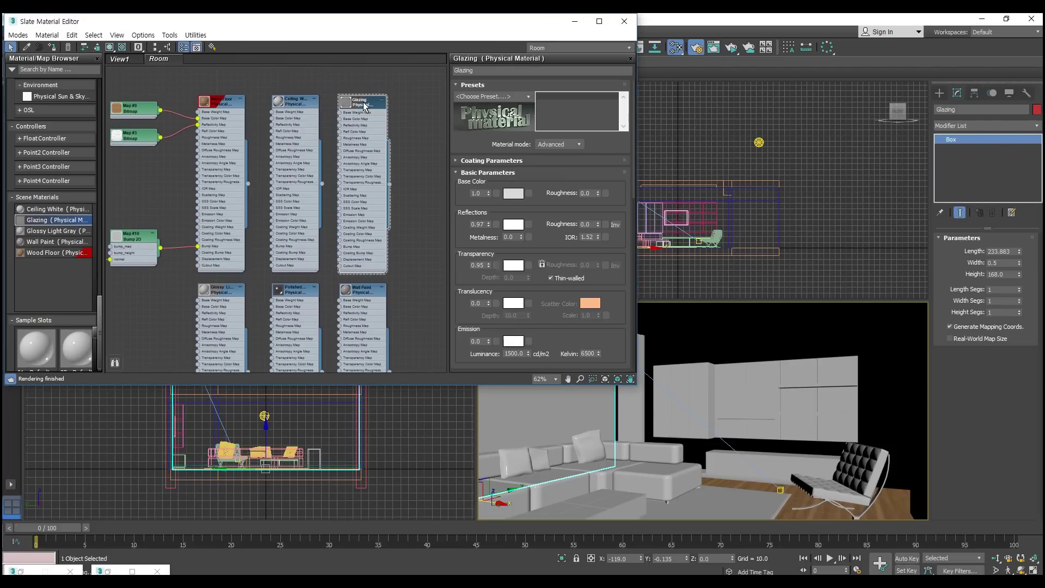
double_click(477, 224)
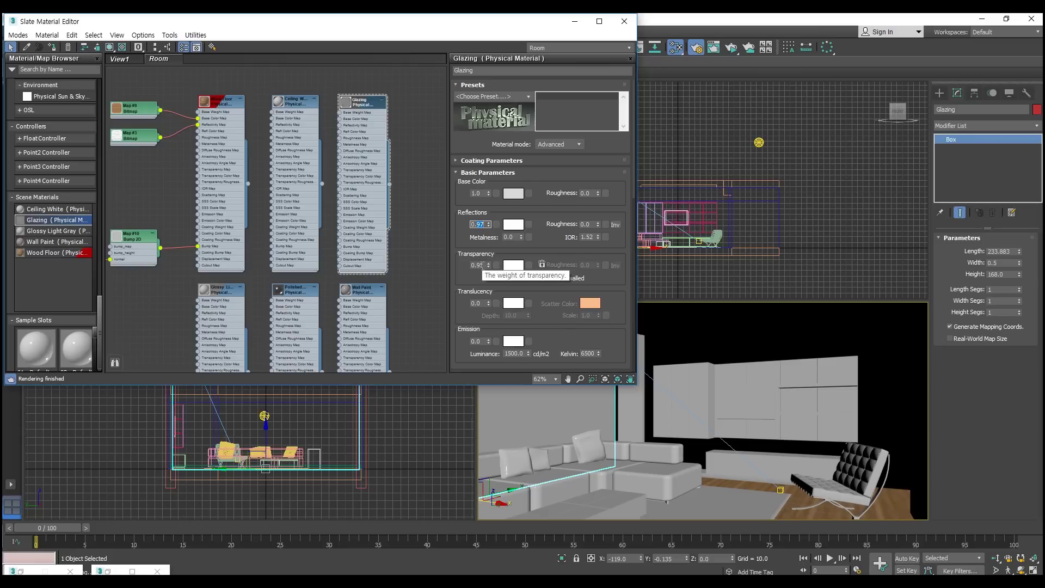
click(484, 265)
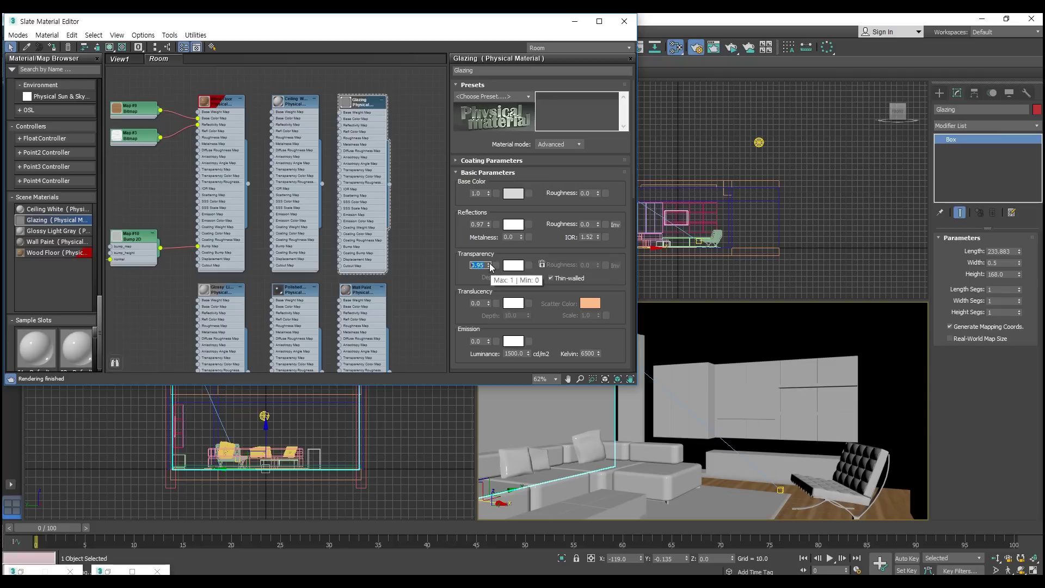
click(419, 217)
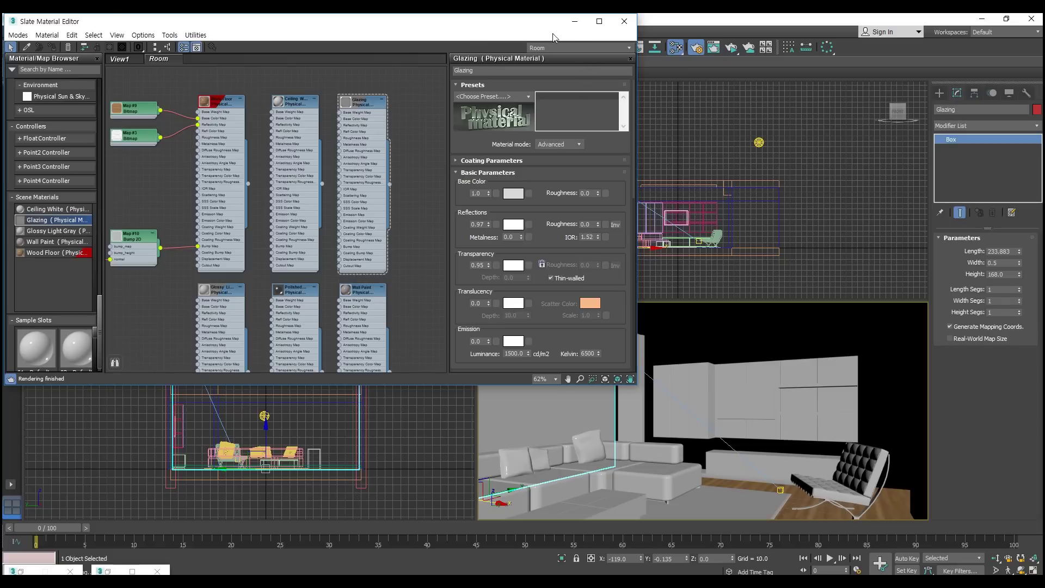
middle_drag(417, 237, 307, 228)
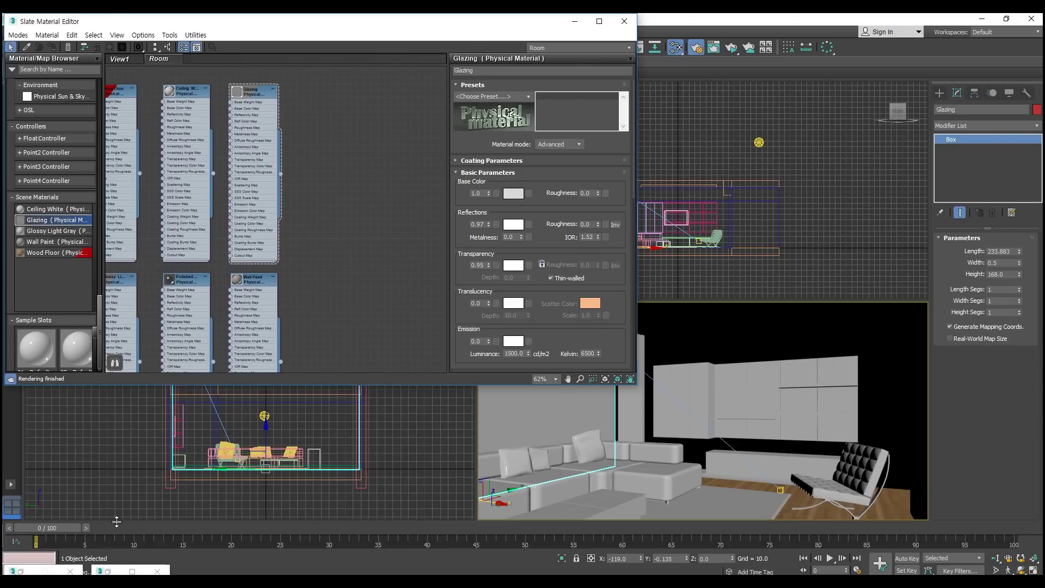
click(21, 571)
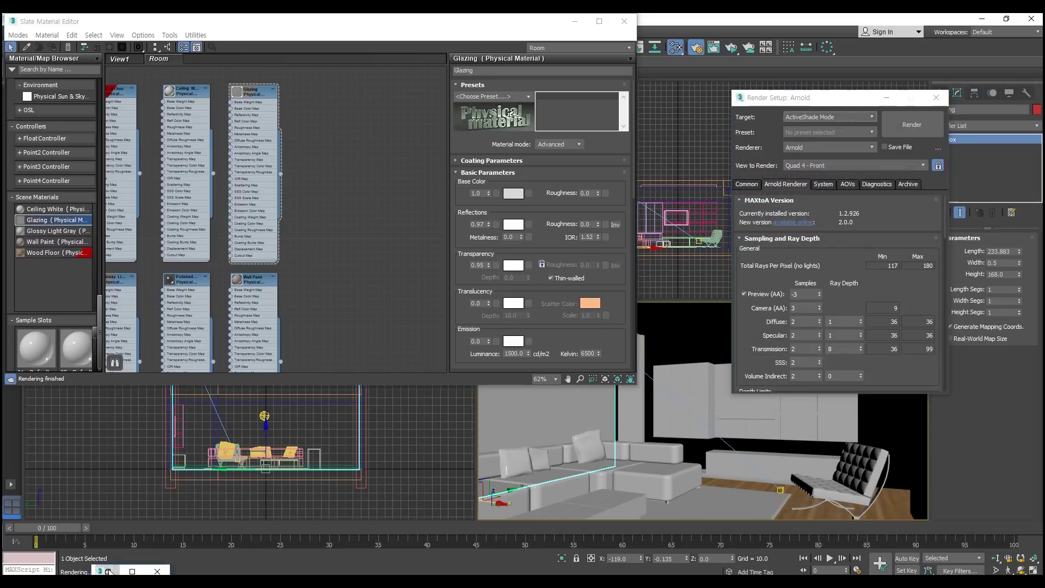
Step: Restore the ActiveShade preview and move it aside, then switch to Chrome's HDRLabs News tab
click(108, 571)
drag(648, 112, 587, 141)
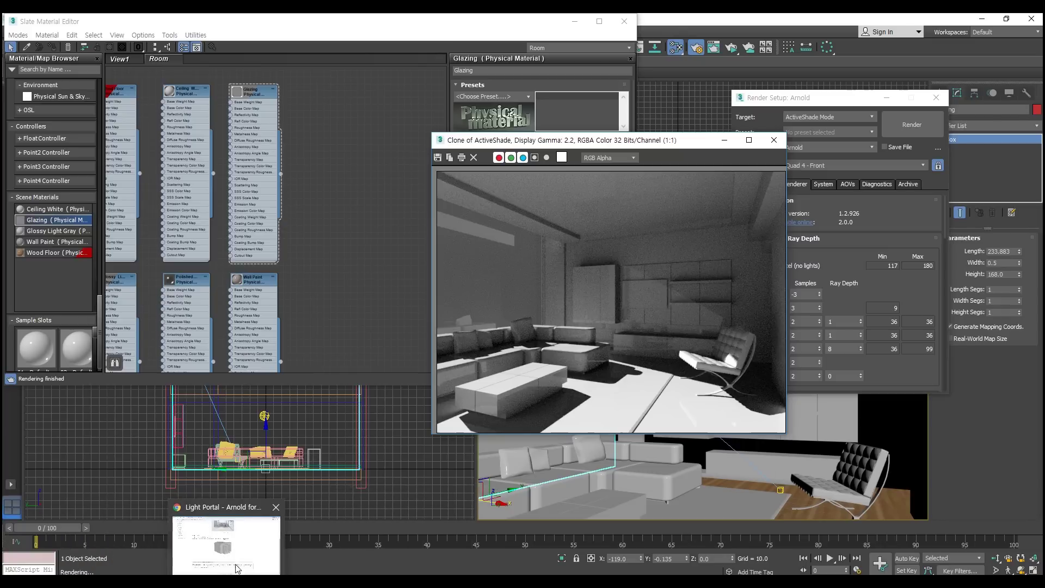
click(240, 559)
click(177, 23)
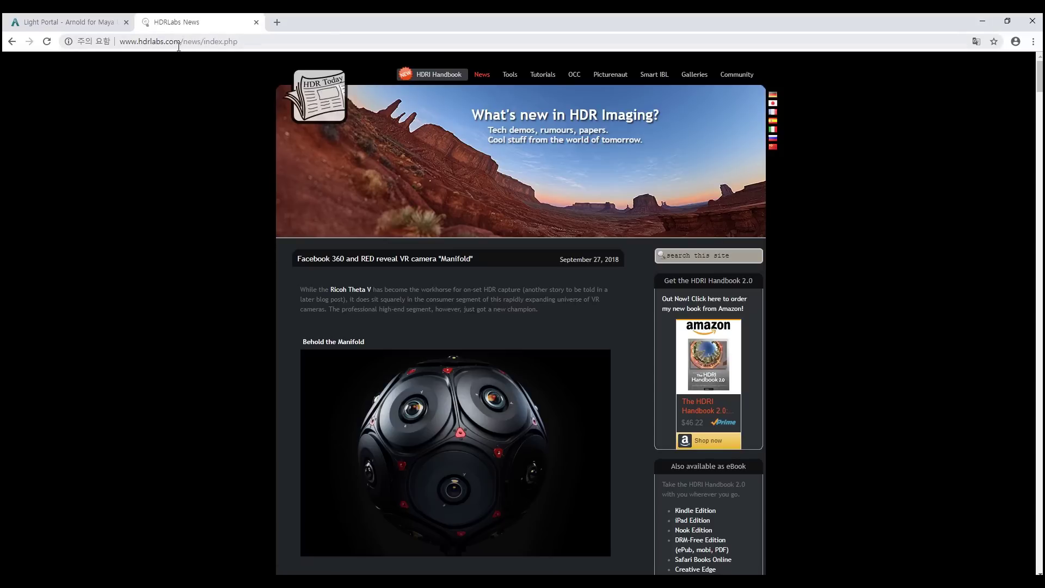
Step: Go from Smart IBL to the sIBL Archive, then bring up the folder holding Barce_Rooftop_C_3k.hdr
click(655, 75)
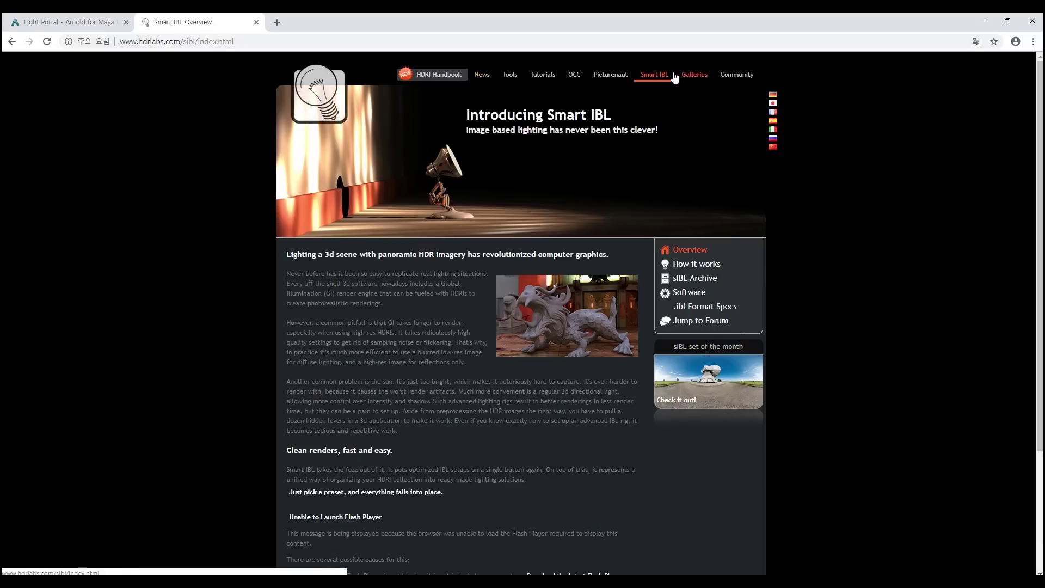
click(702, 279)
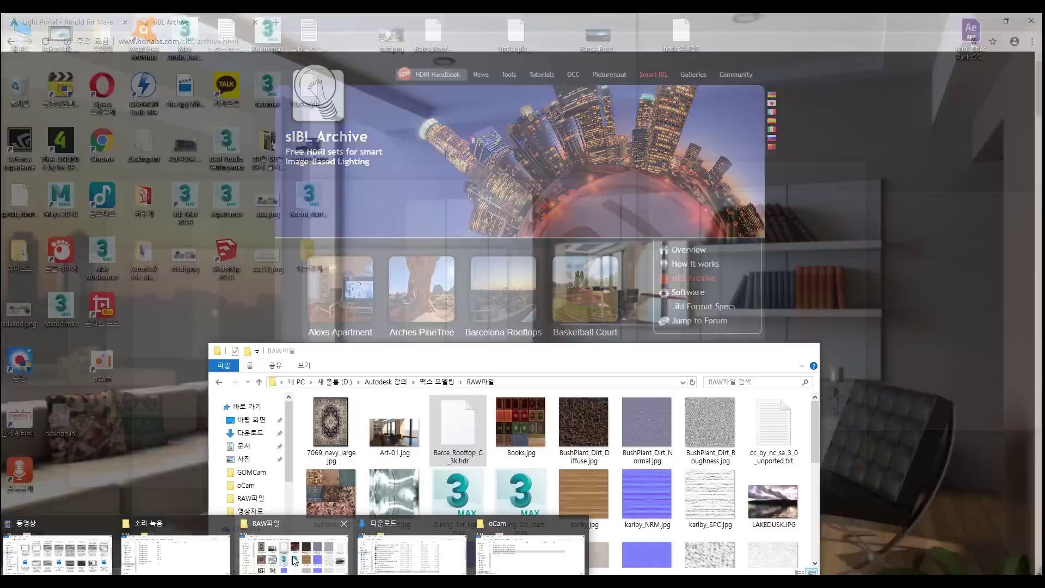
click(294, 553)
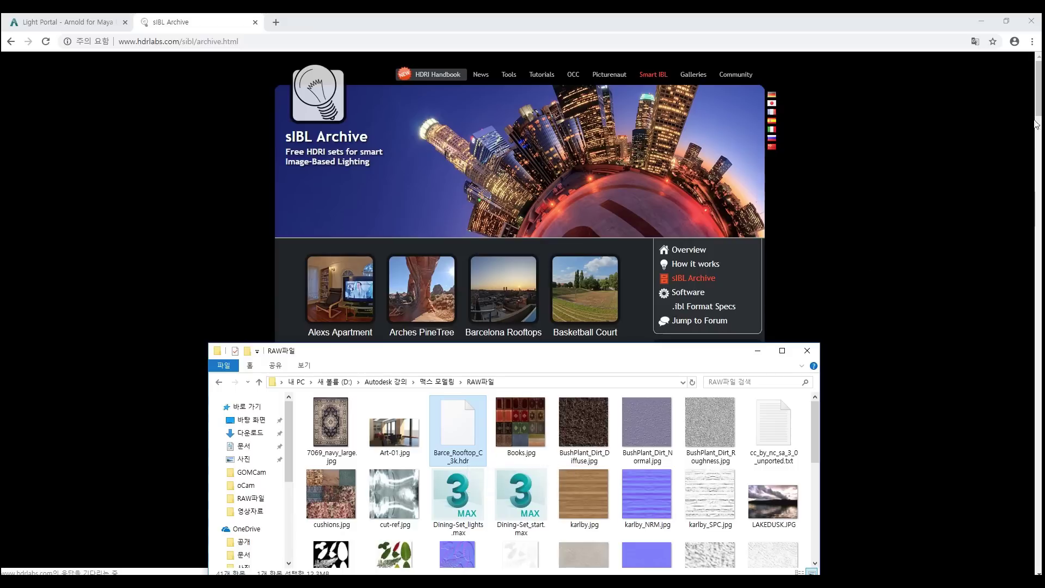
Step: Drop Barce_Rooftop_C_3k.hdr into the Slate editor as a bitmap and wire it to the skydome texture
click(987, 17)
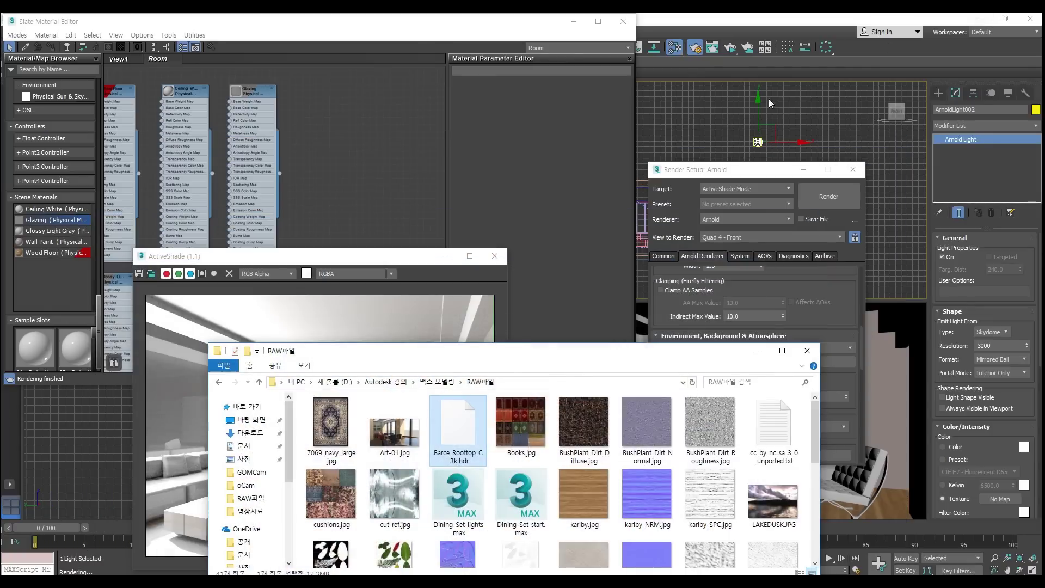
mouse_move(534, 353)
mouse_down()
mouse_move(552, 234)
mouse_move(530, 277)
mouse_up()
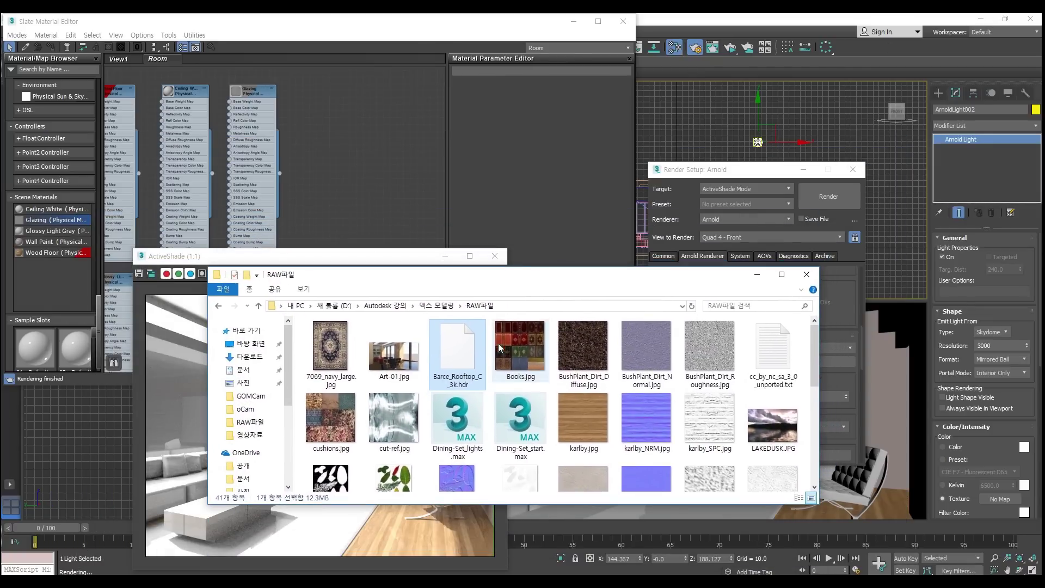
mouse_move(469, 357)
mouse_down()
mouse_move(343, 174)
mouse_move(324, 189)
mouse_up()
click(756, 274)
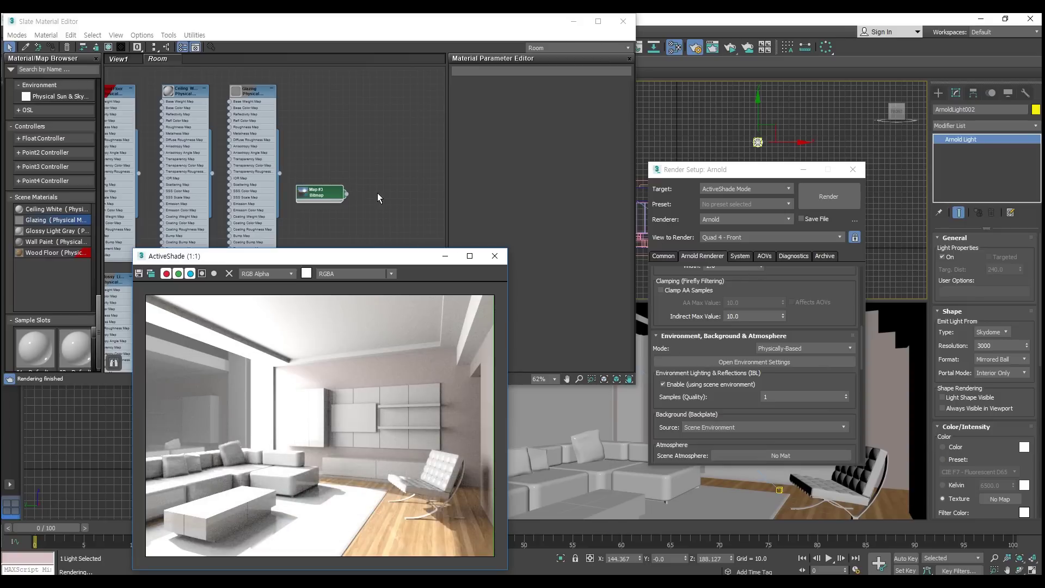
click(345, 194)
click(314, 194)
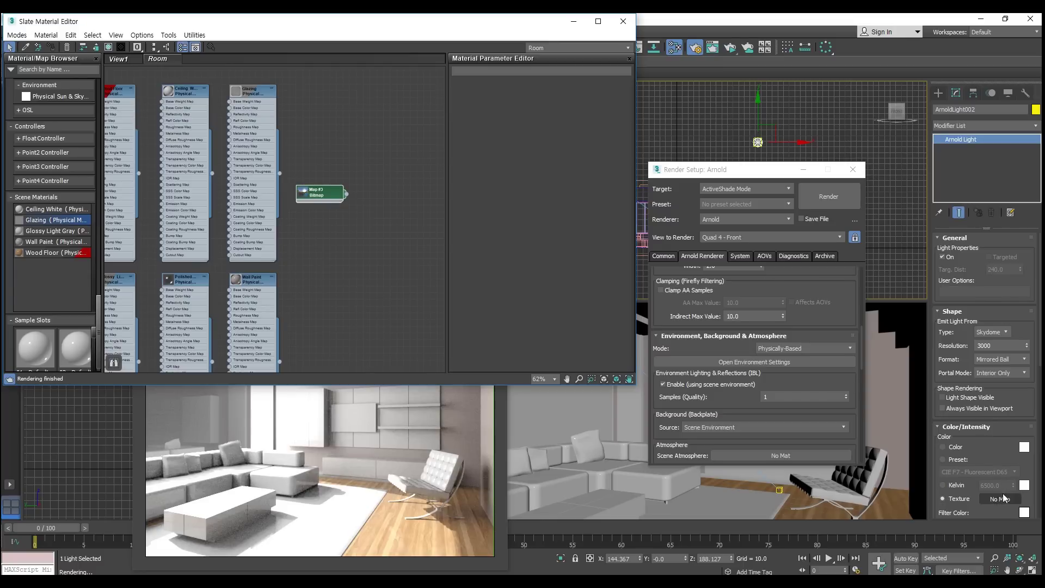
click(374, 209)
drag(346, 194, 996, 501)
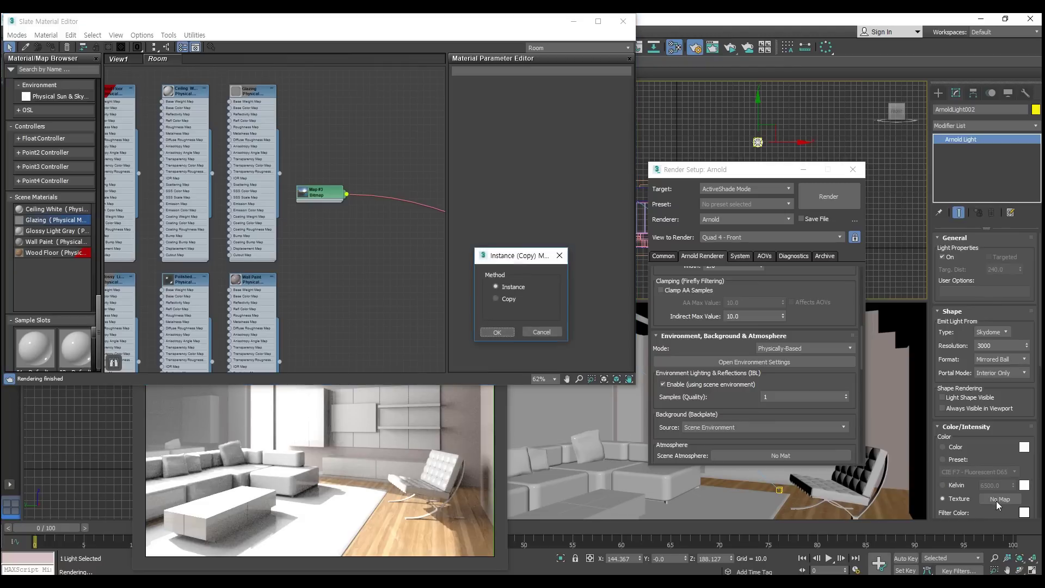
Step: Link the HDR map to the skydome as an Instance and view the lit room in ActiveShade
click(498, 332)
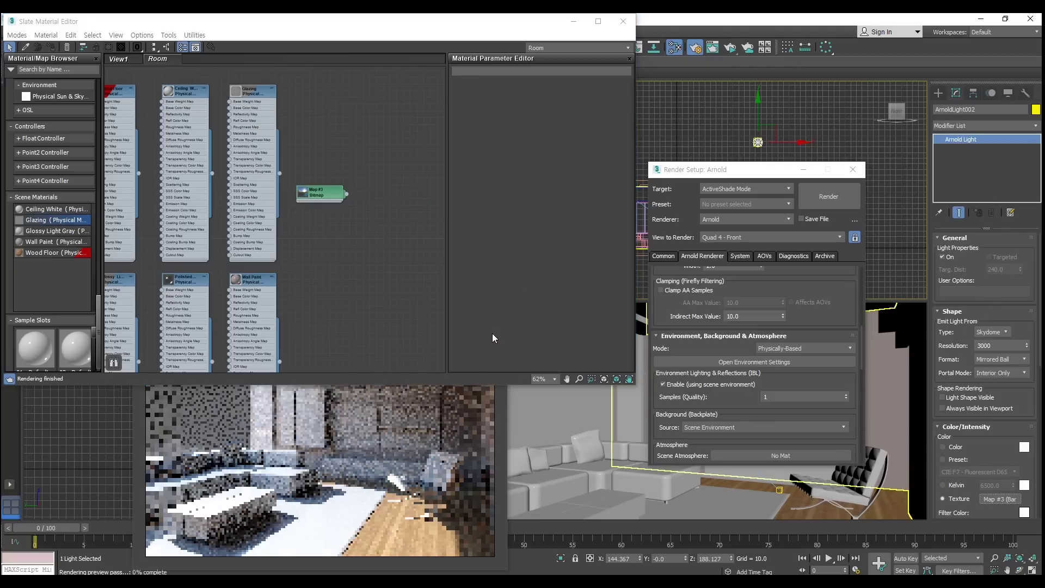
click(387, 427)
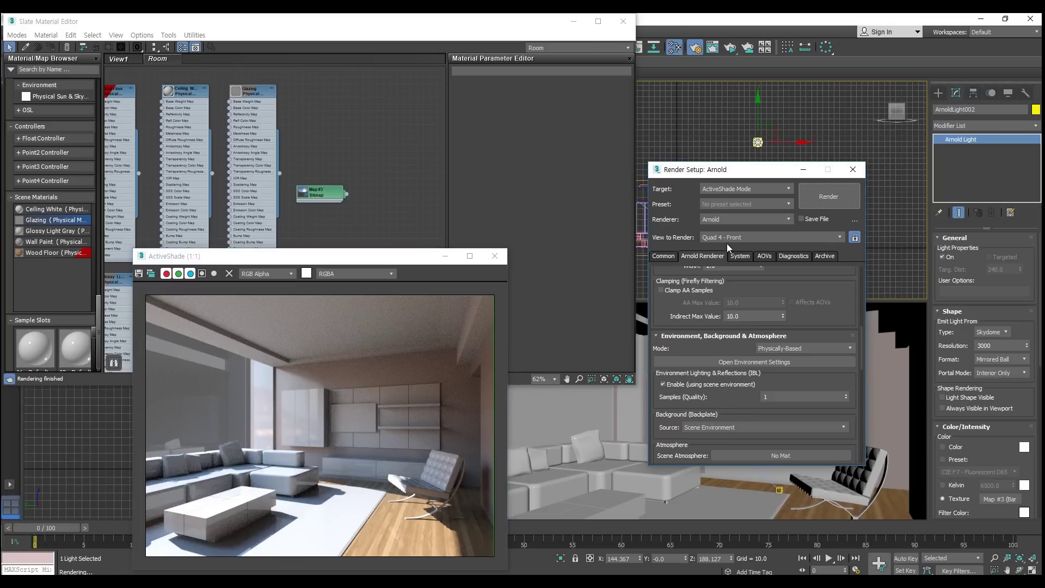
click(669, 256)
click(708, 257)
Step: Set the Arnold background to Custom Map using an instance of Map #3, then restart ActiveShade
scroll(745, 348, down, 2)
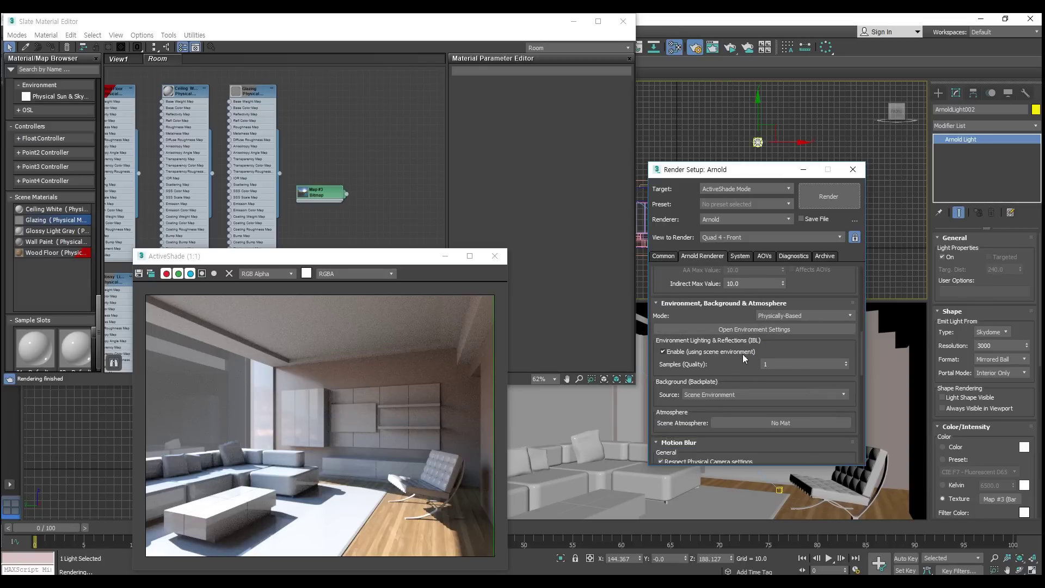
click(739, 396)
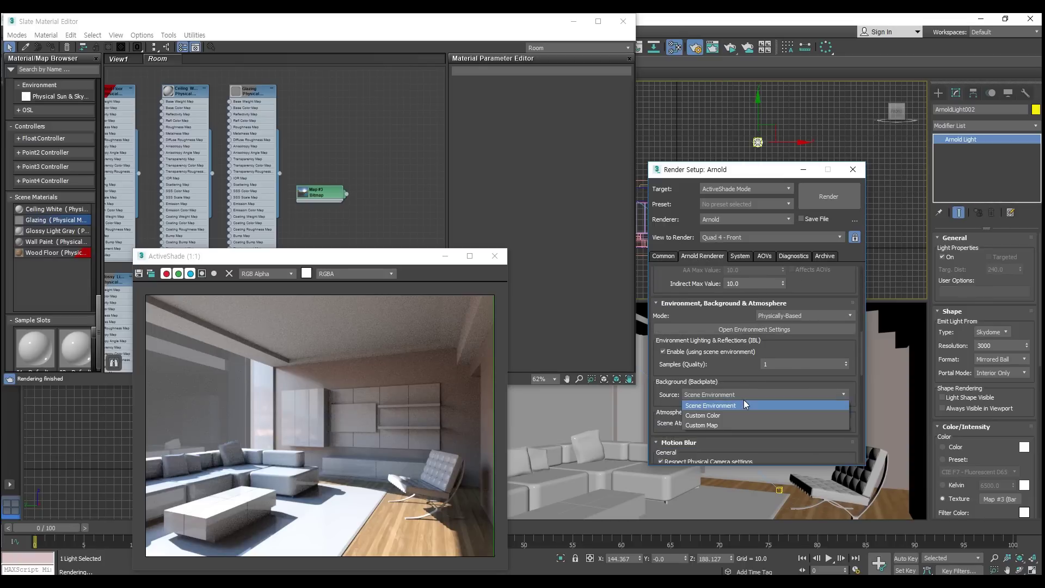
click(711, 425)
click(348, 197)
drag(347, 194, 748, 407)
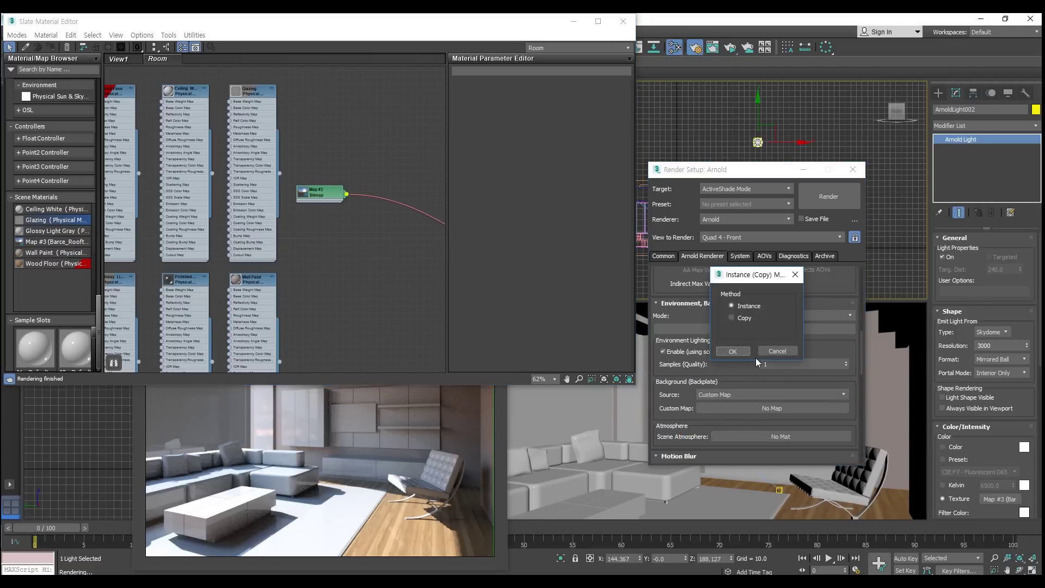
click(733, 348)
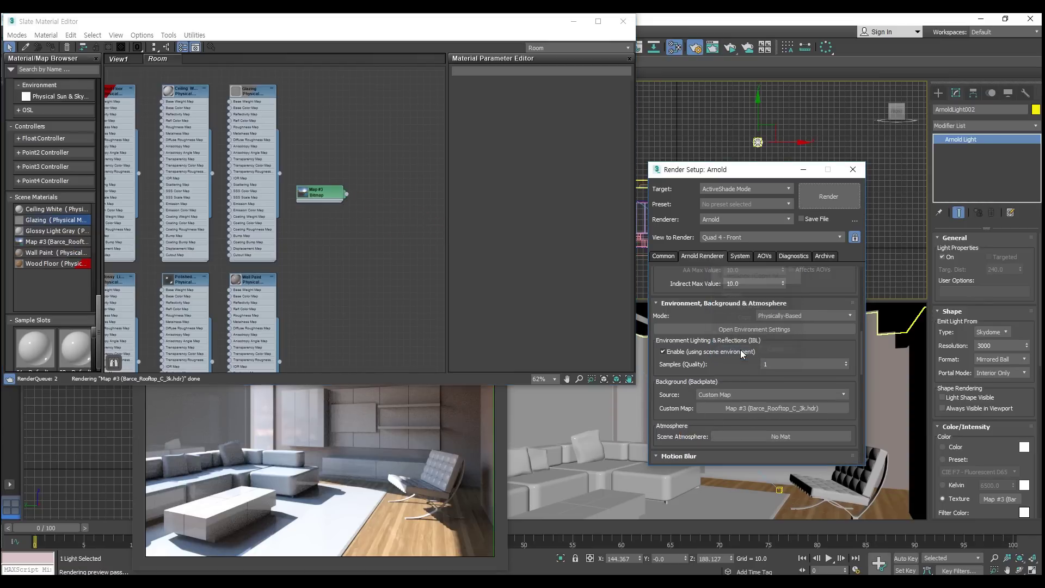
click(353, 431)
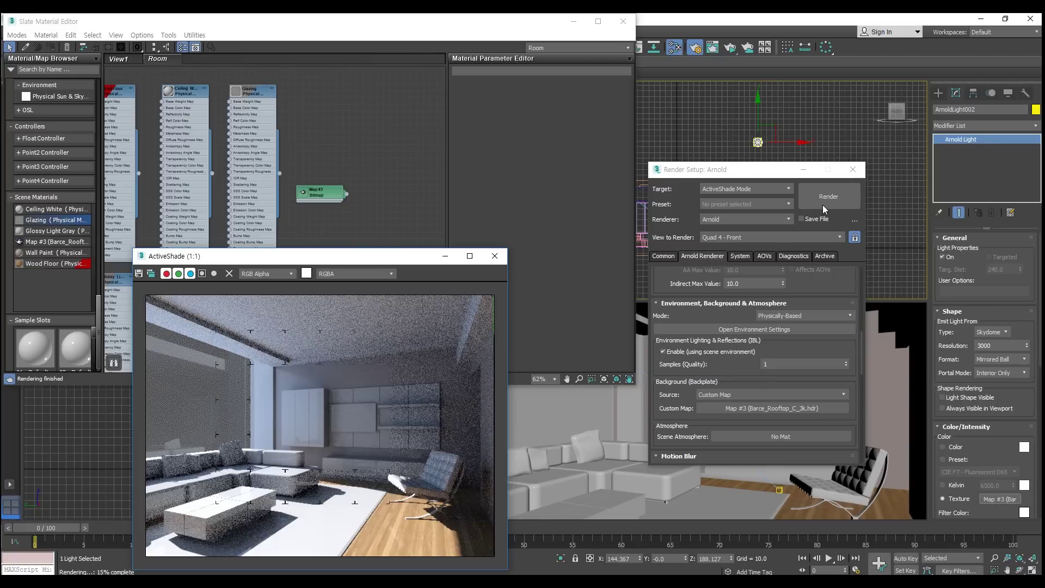
click(818, 198)
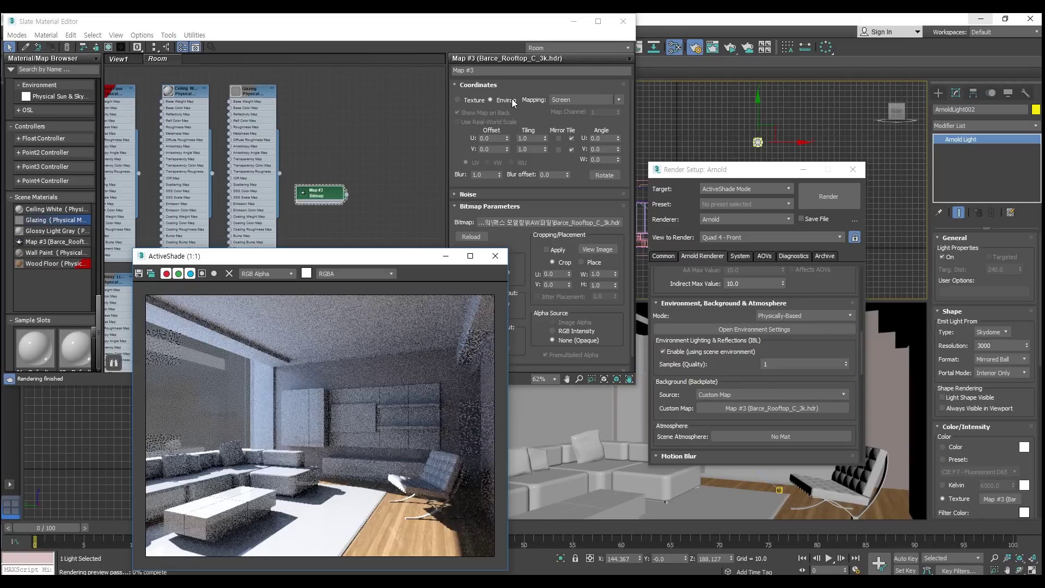
Step: Map the rooftop HDR as Spherical Environment with U offset -0.25 and U tiling -1, then re-render
click(574, 99)
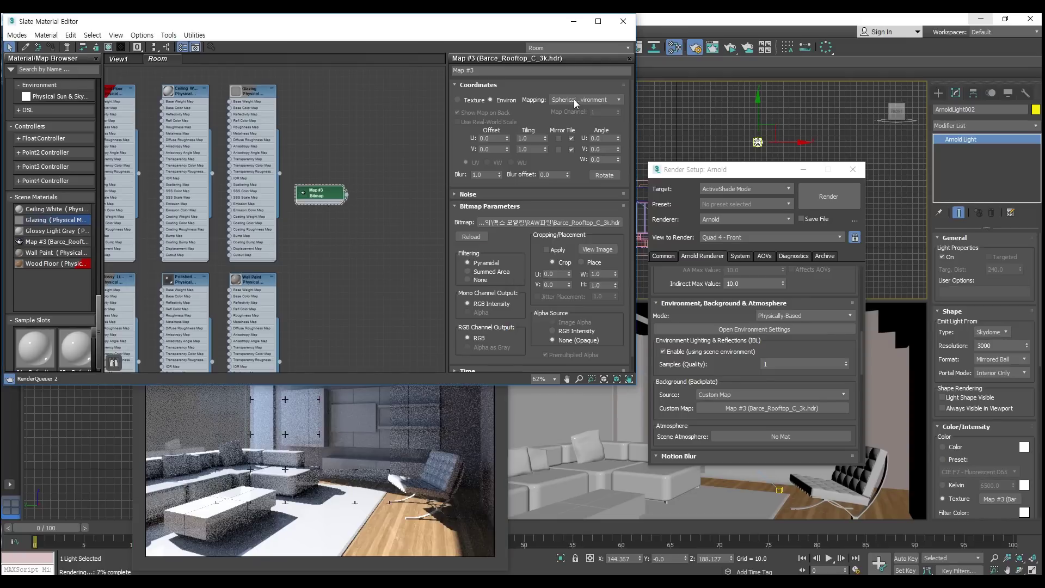
double_click(492, 138)
text(-0.25)
key(Return)
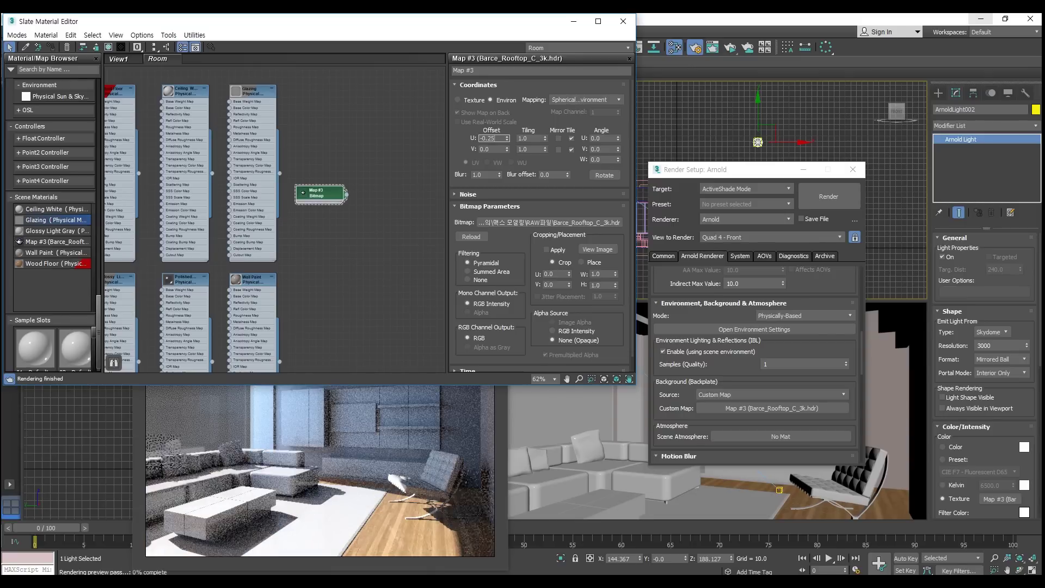
double_click(534, 139)
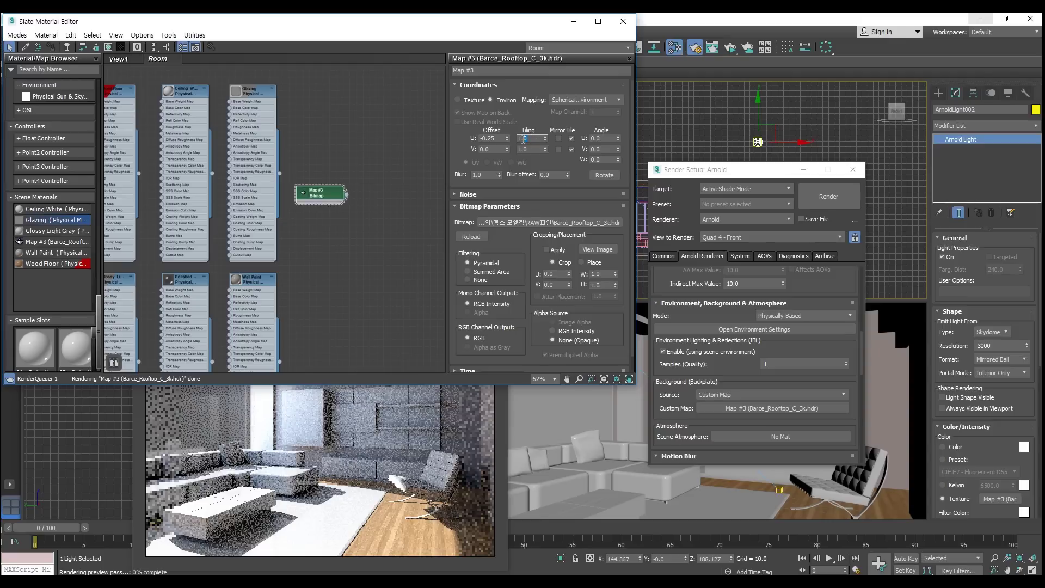
text(-1)
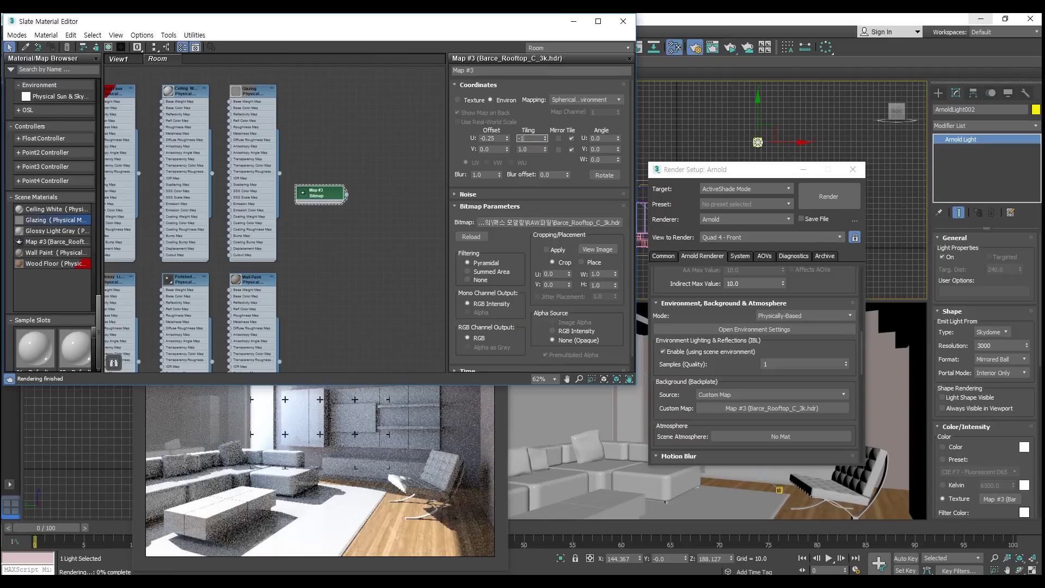
key(Return)
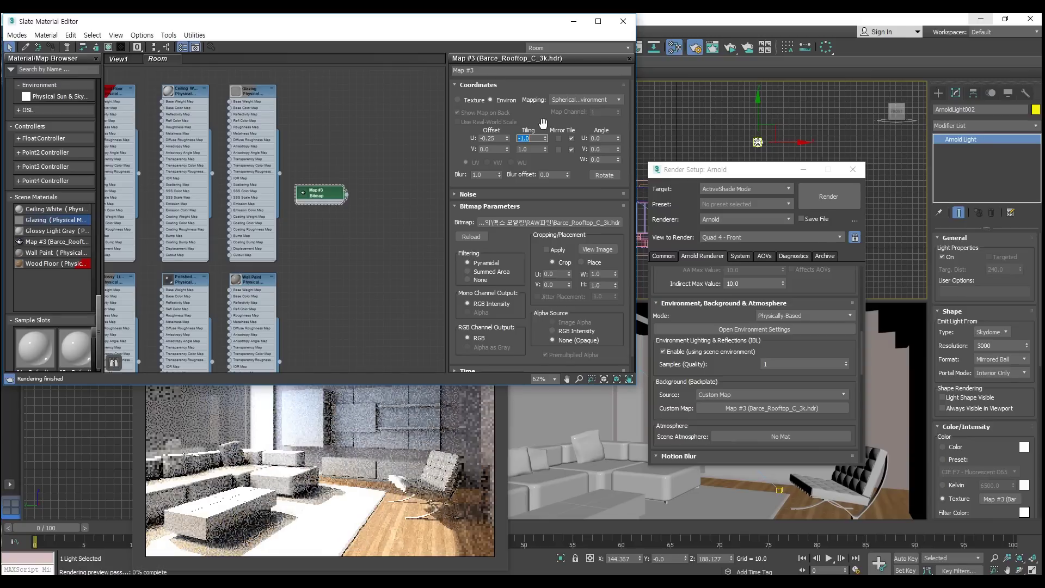
click(415, 211)
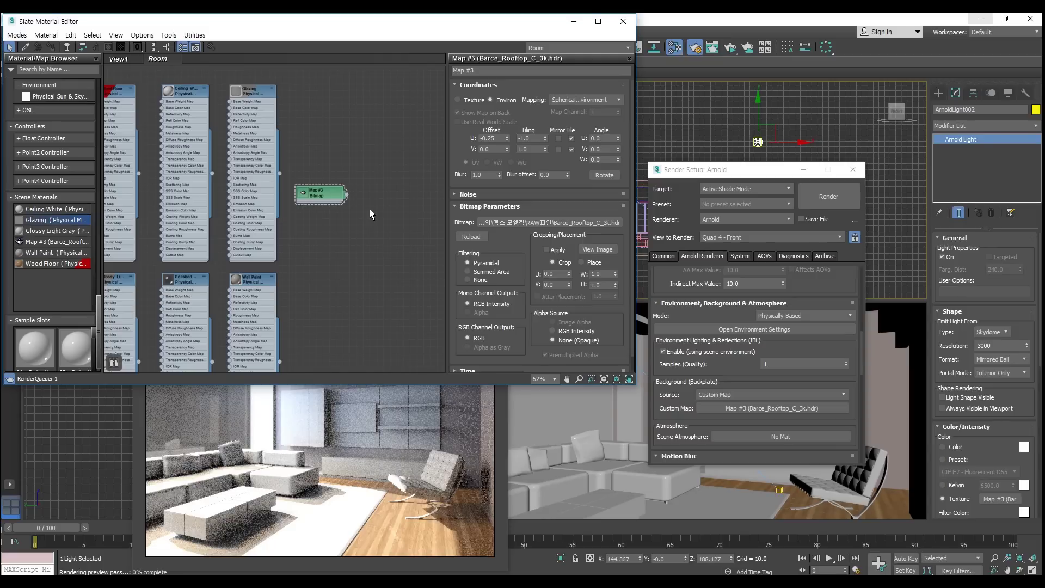
click(741, 353)
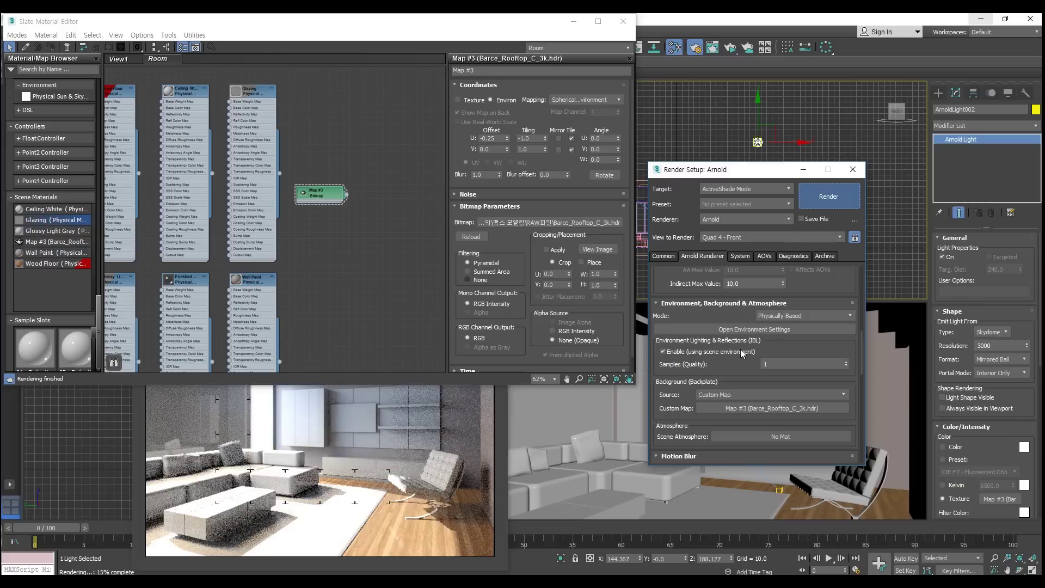
click(824, 195)
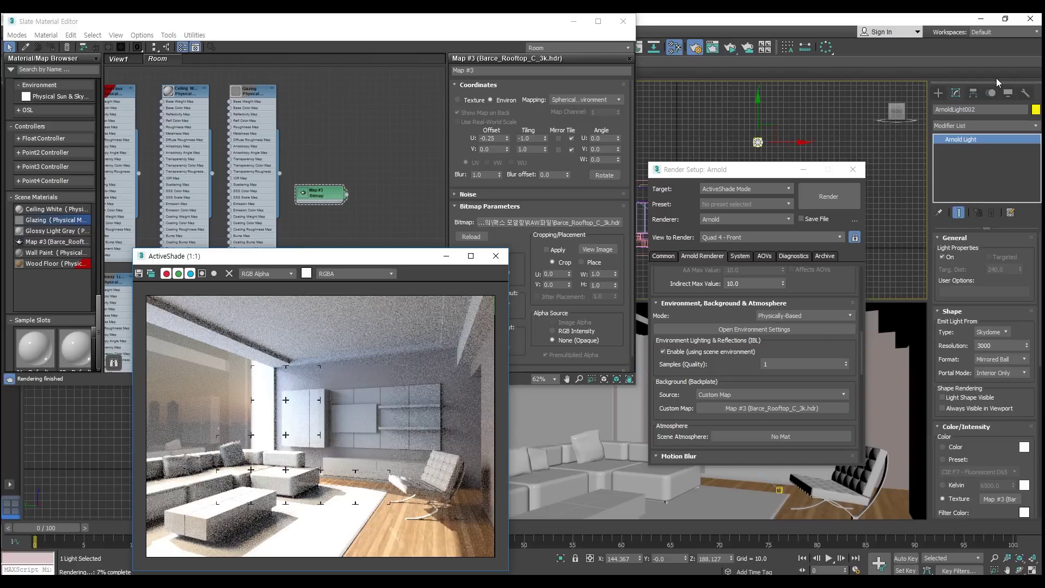
Step: Change the HDR's U offset to -0.6 and relaunch the ActiveShade preview
click(508, 139)
click(507, 140)
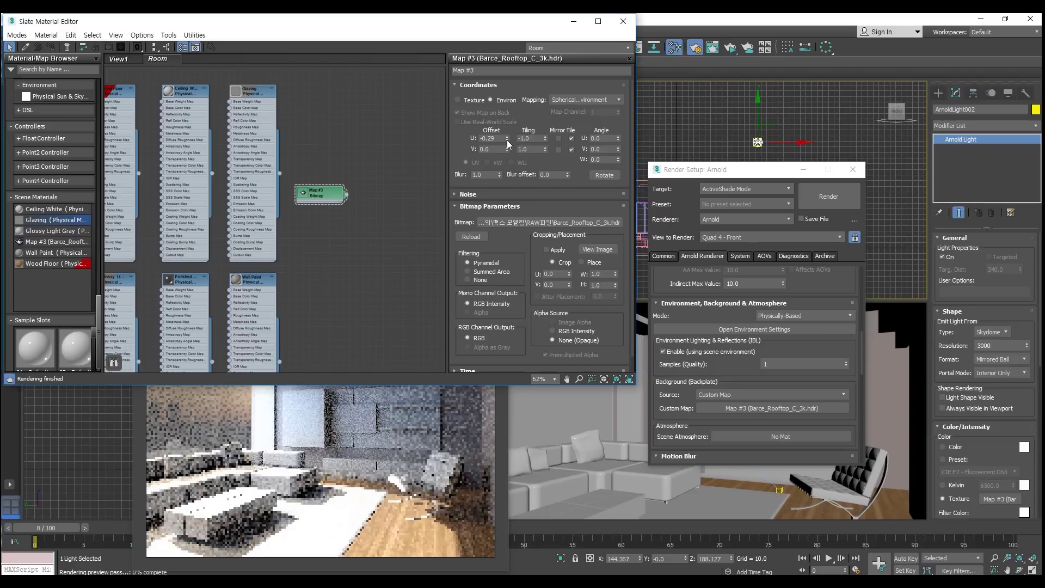
click(507, 140)
click(507, 139)
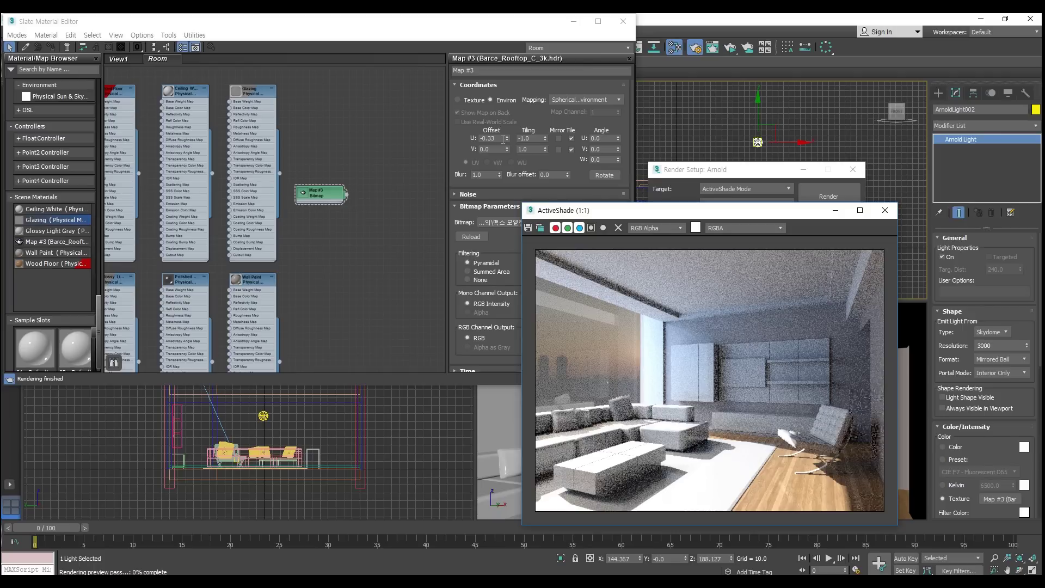
click(503, 139)
text(-0.6)
key(Return)
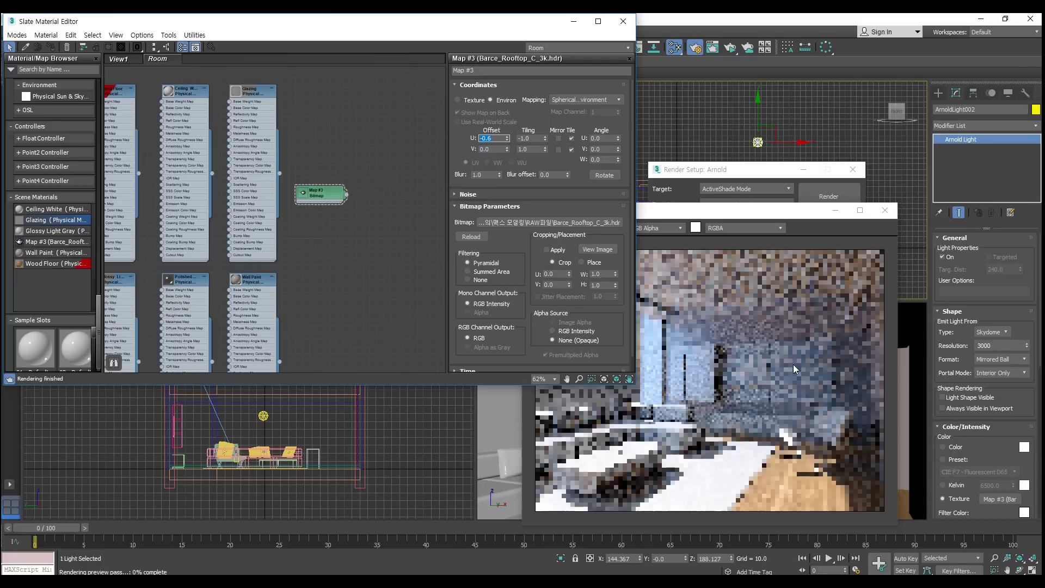
click(772, 370)
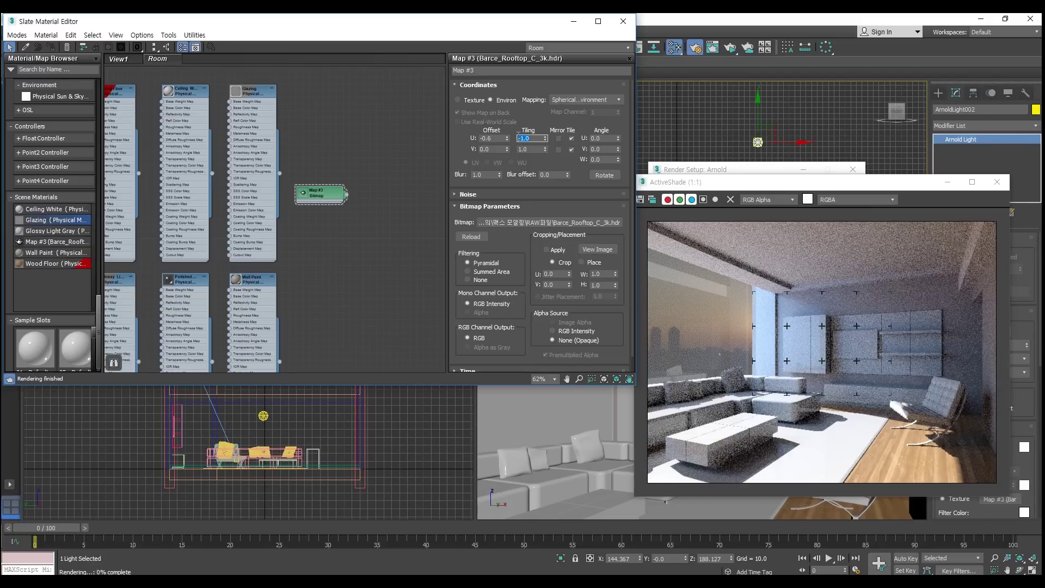
click(708, 169)
click(822, 197)
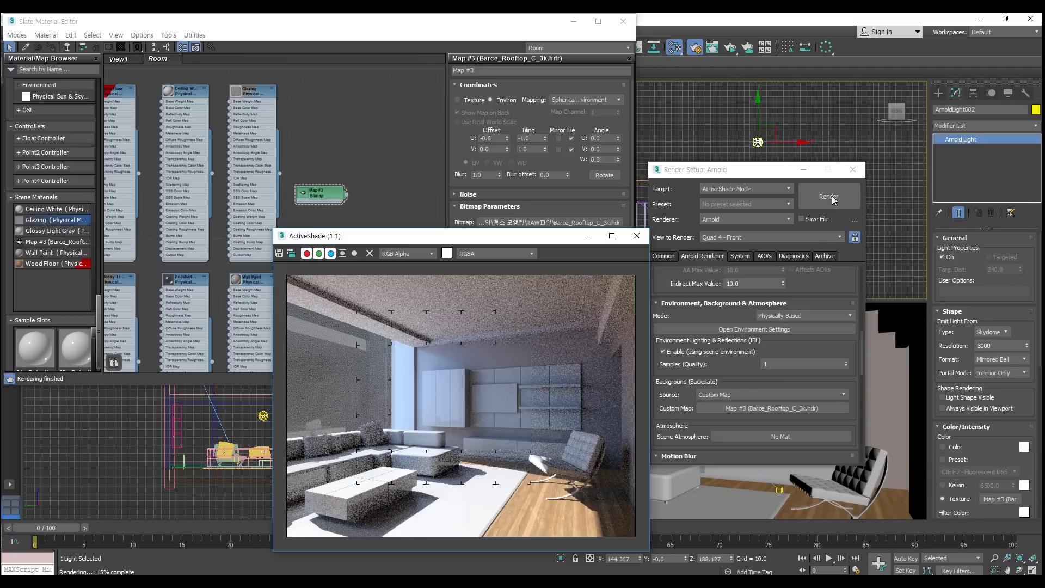
Step: Set the HDR's U offset back to -0.25
click(493, 138)
text(-0.25)
key(Return)
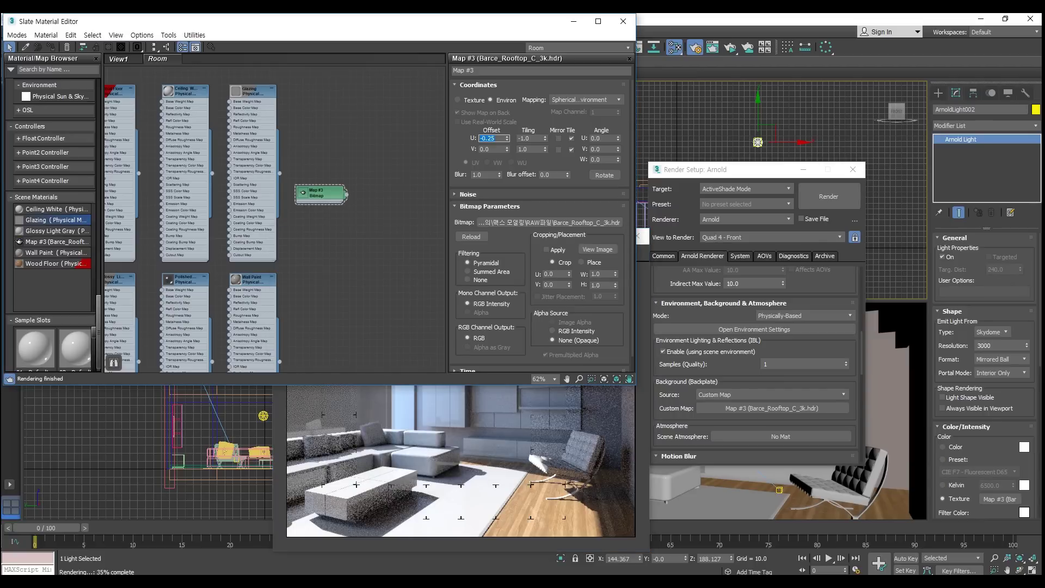
Step: Restart the ActiveShade preview, move its window aside, then close it
click(532, 430)
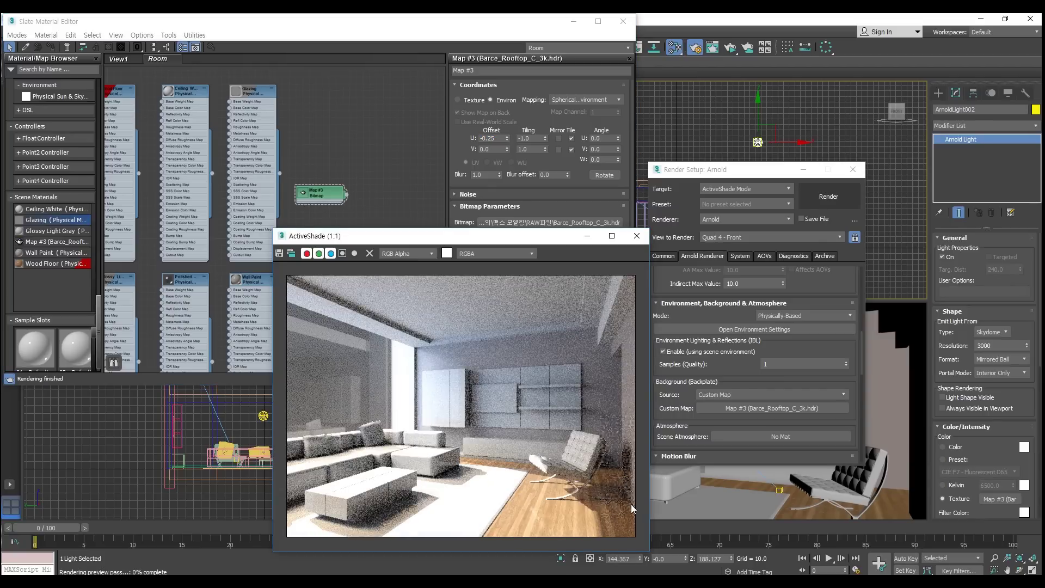
click(819, 196)
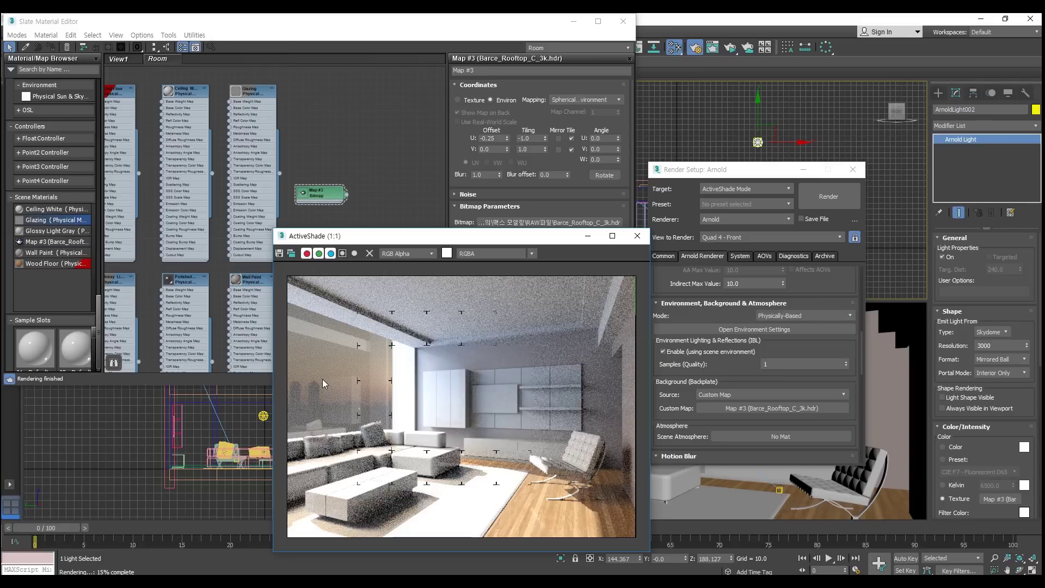
drag(455, 238, 655, 194)
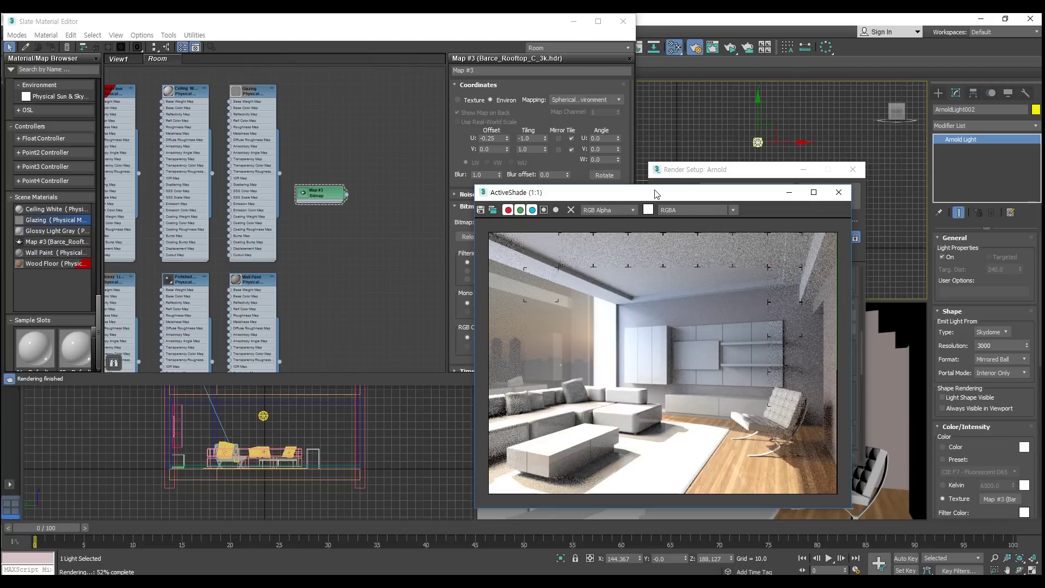
click(838, 192)
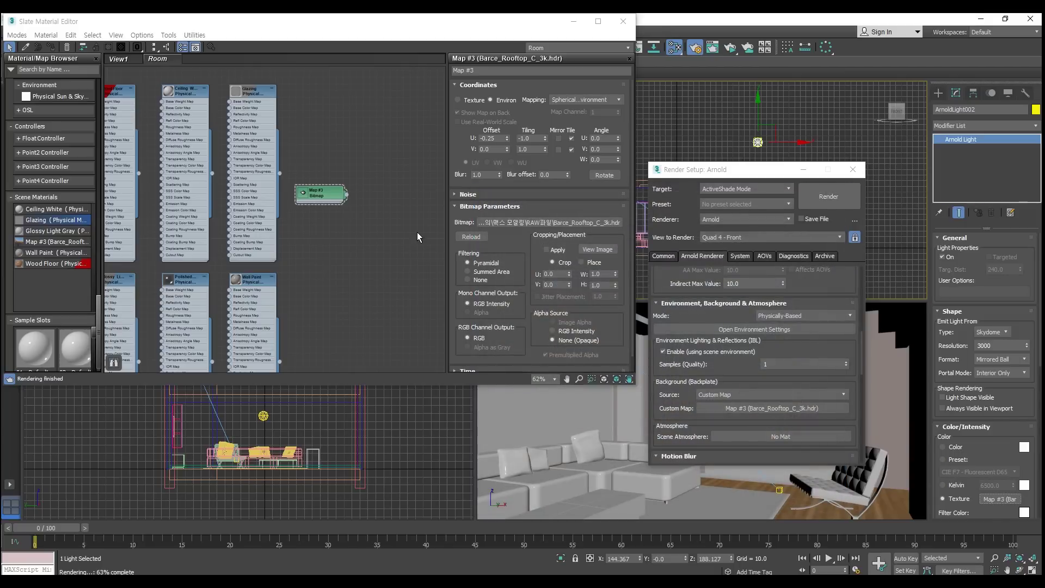
right_click(403, 230)
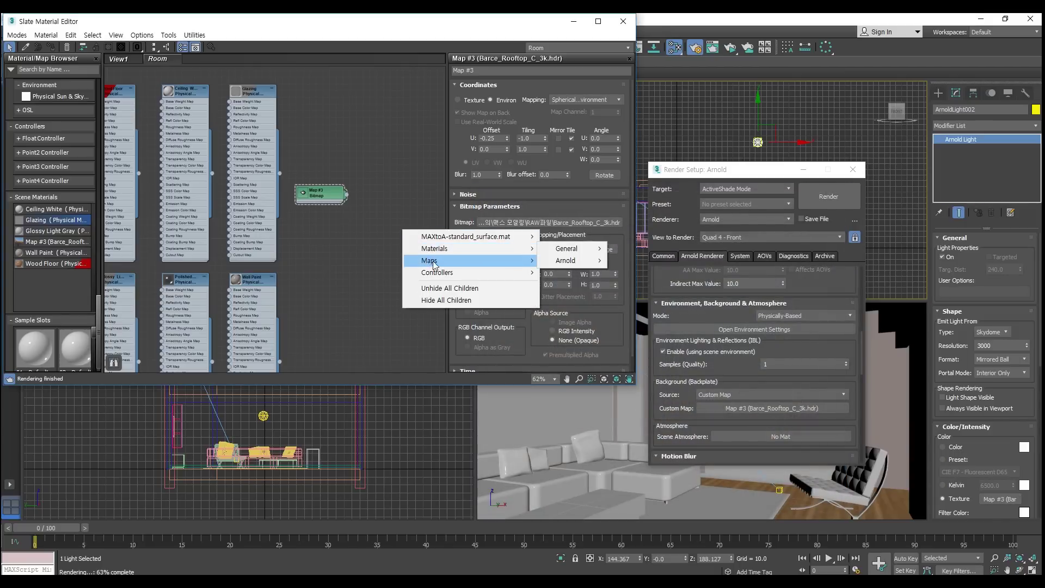
mouse_move(429, 259)
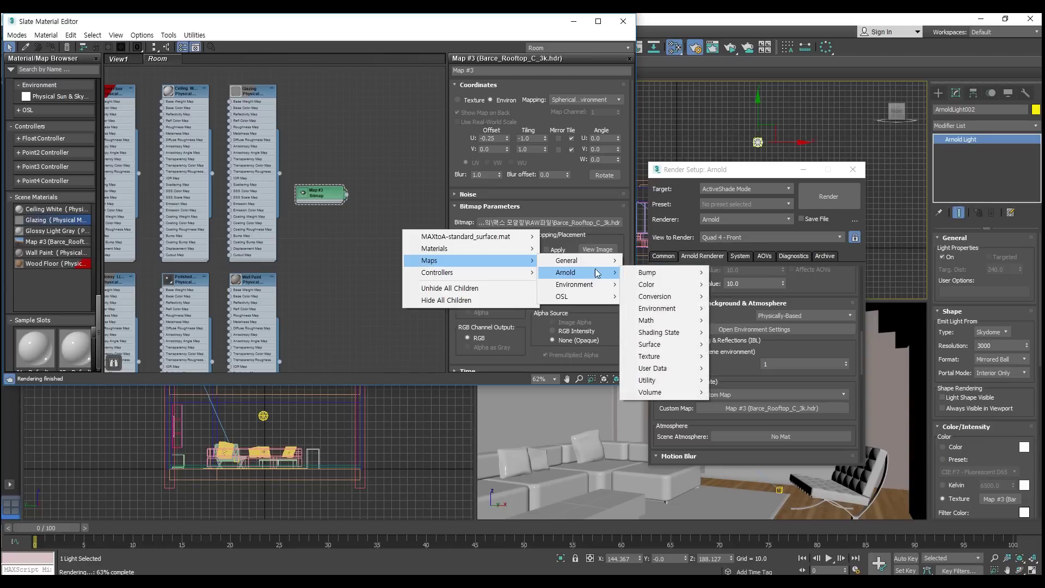
mouse_move(653, 284)
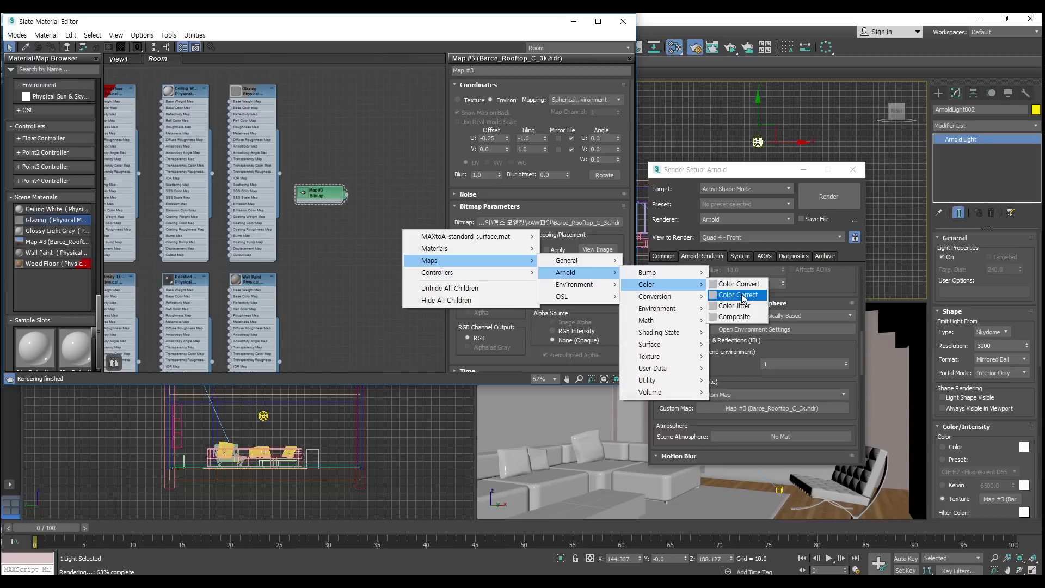
Step: Add an Arnold Color Correct map (Map #4), wire the Map #3 HDR bitmap into it, and show its parameters
click(740, 294)
drag(387, 224, 384, 179)
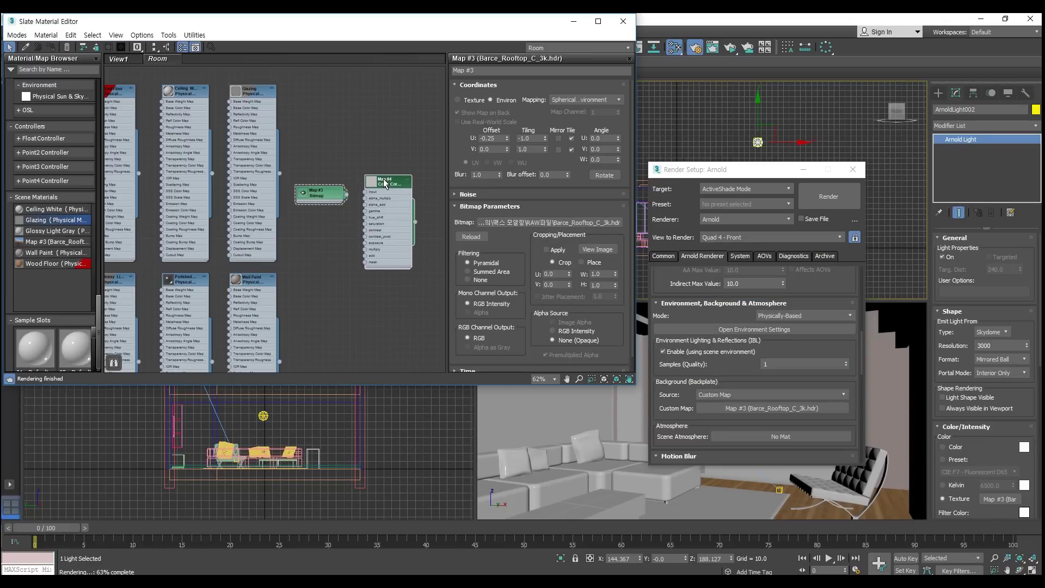
scroll(348, 180, up, 2)
scroll(349, 185, up, 2)
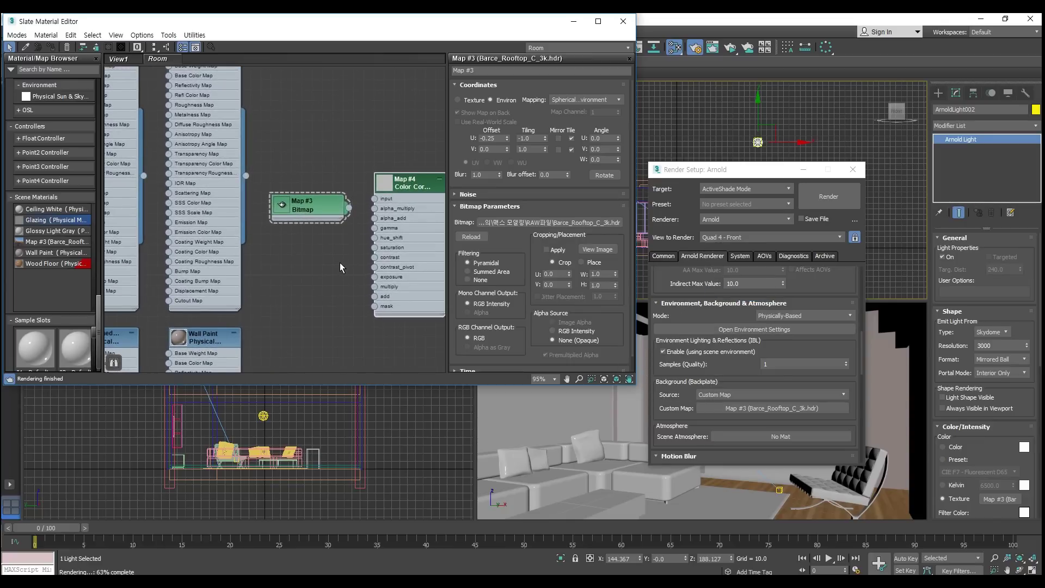
scroll(332, 222, up, 1)
drag(296, 217, 325, 211)
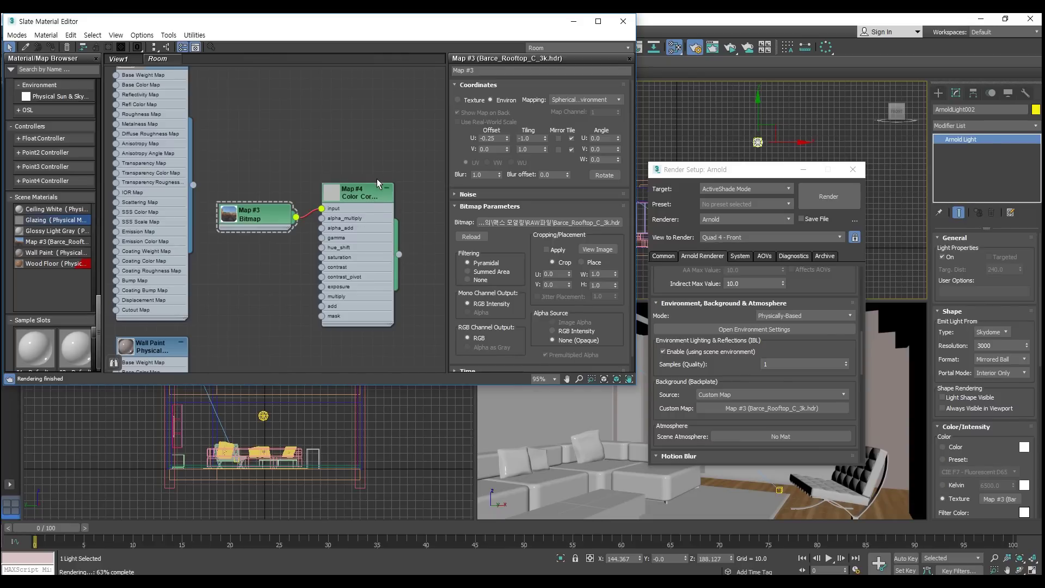
double_click(370, 192)
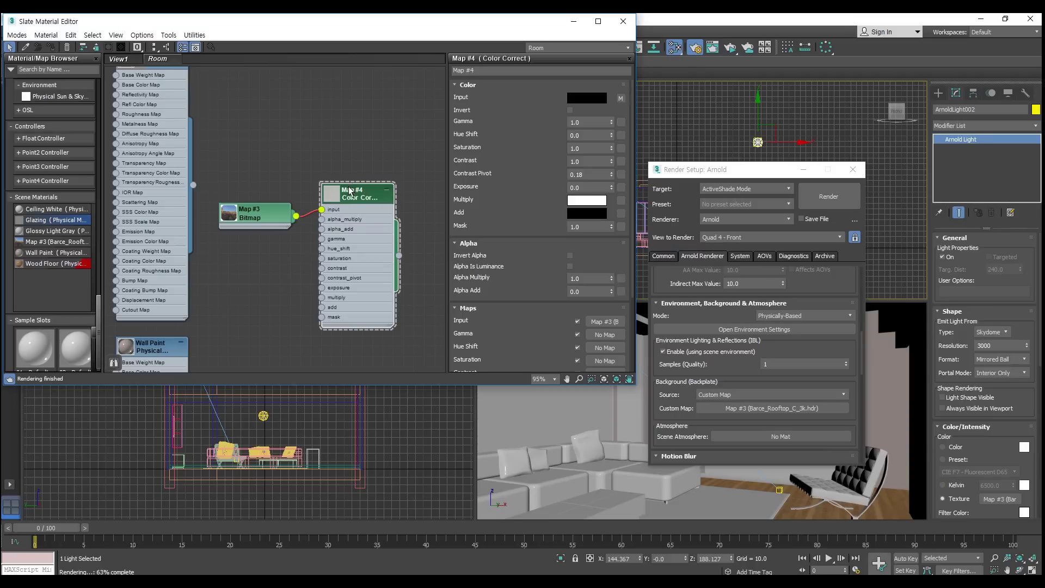
click(352, 164)
Step: Instance Color Correct Map #4 as the Arnold background custom map and start an ActiveShade preview
click(375, 199)
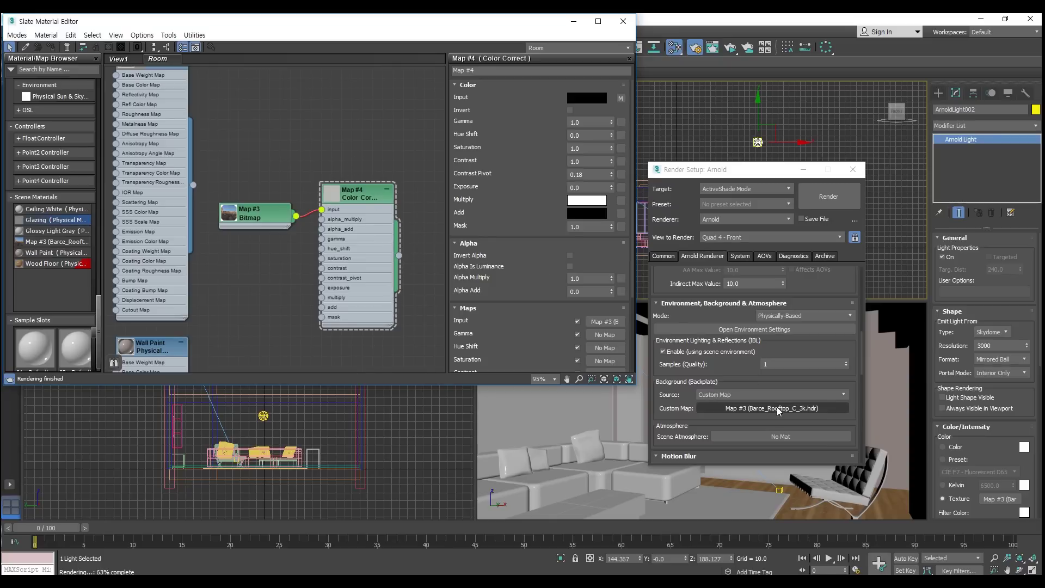
scroll(779, 411, down, 3)
drag(399, 255, 778, 310)
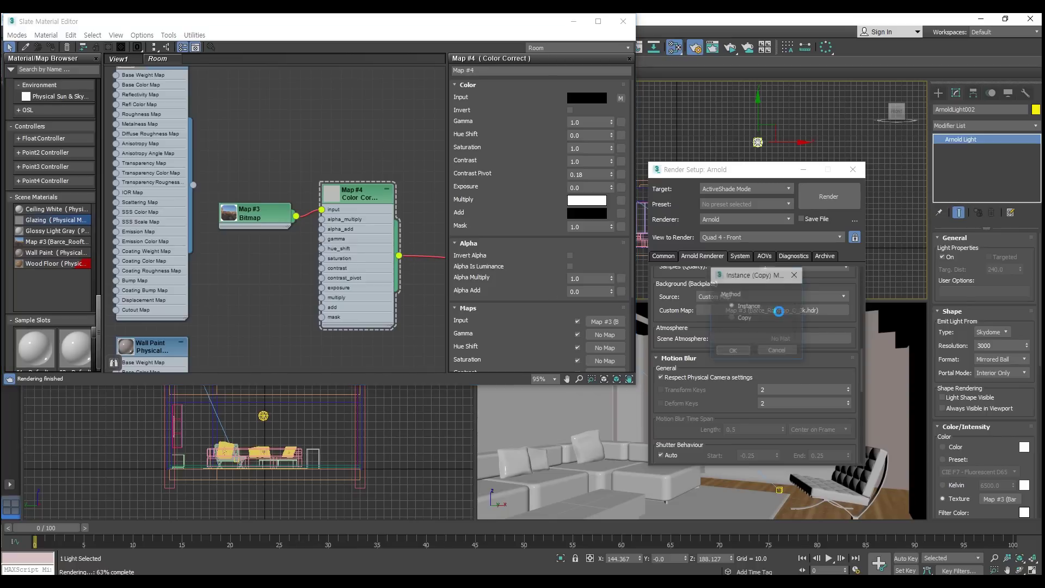
click(733, 350)
drag(399, 256, 411, 264)
key(Escape)
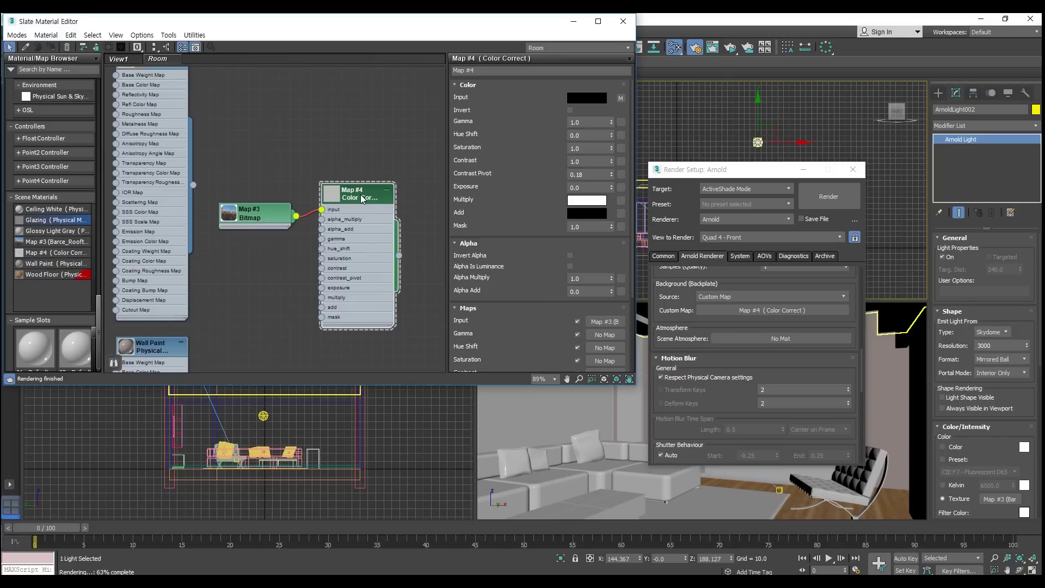
scroll(361, 200, down, 1)
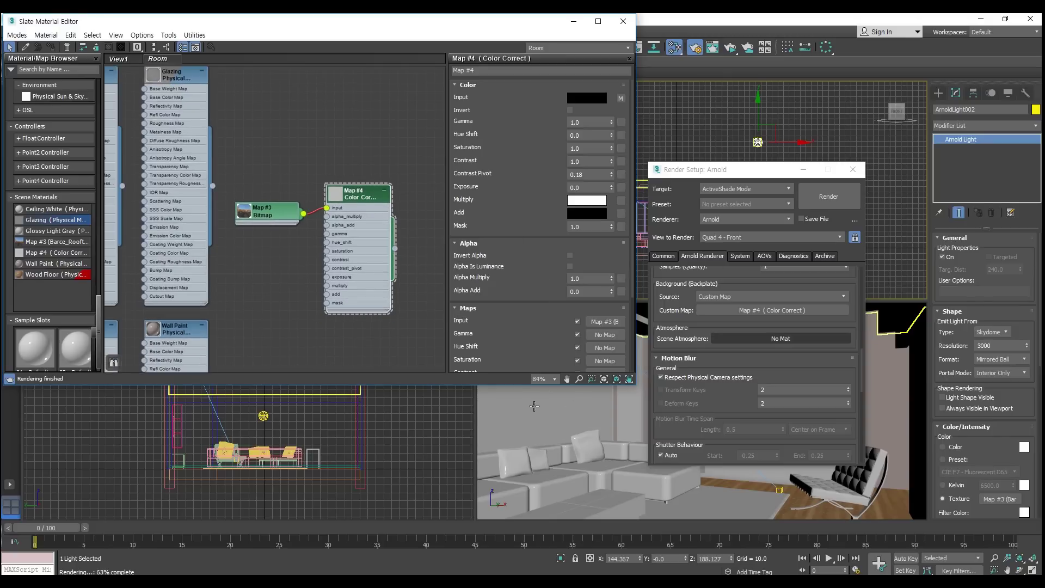
click(733, 53)
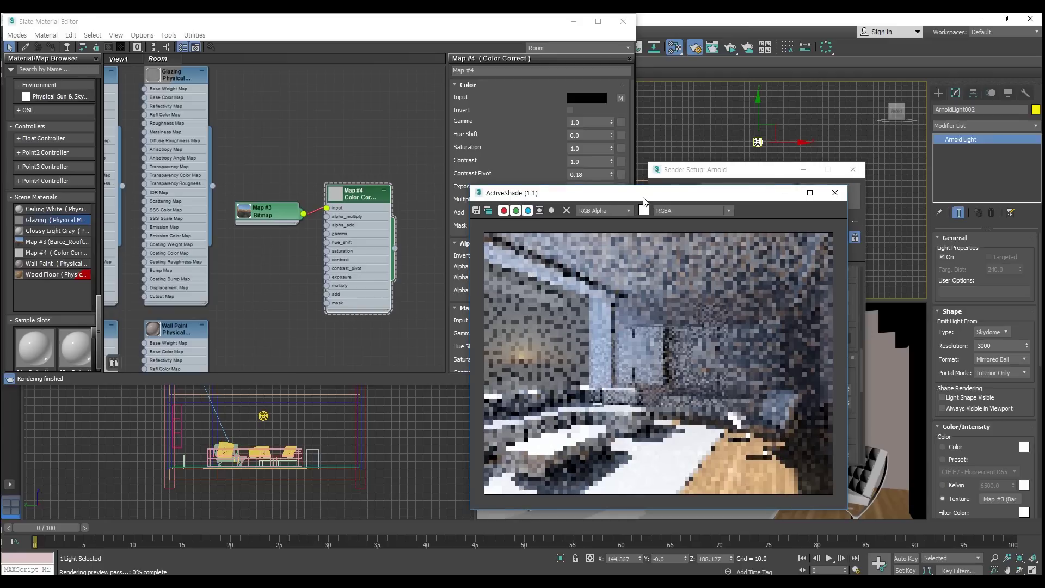
Step: Clone the Map #4 Color Correct node as Map #5 and arrange the nodes
drag(644, 200, 378, 194)
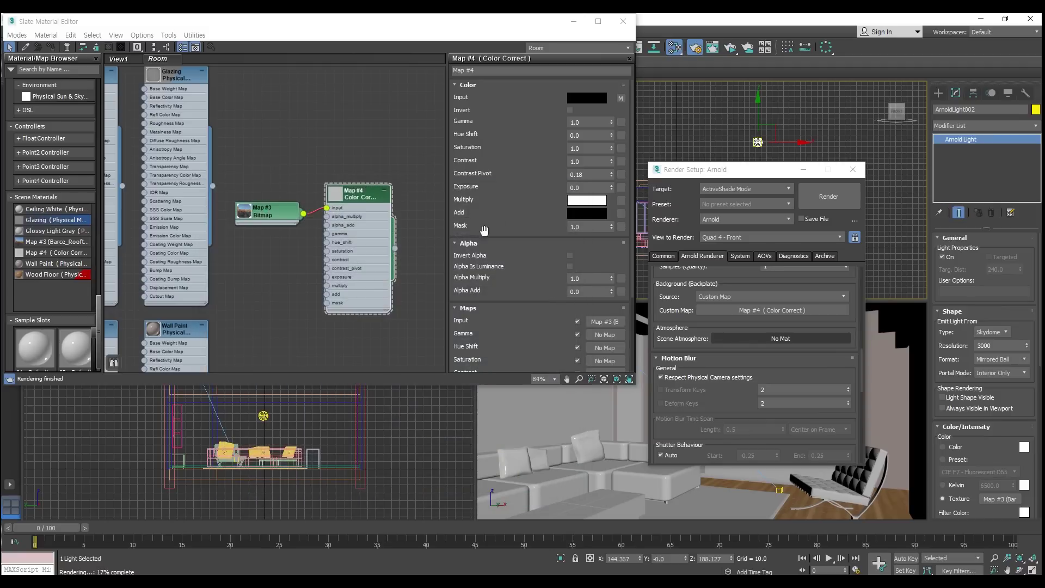
click(351, 199)
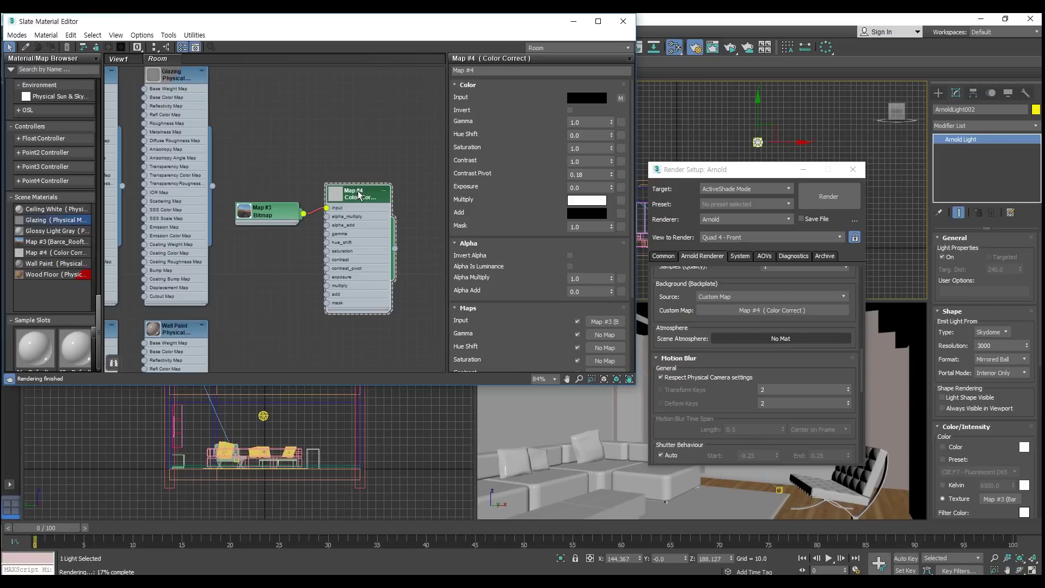
drag(362, 196, 365, 219)
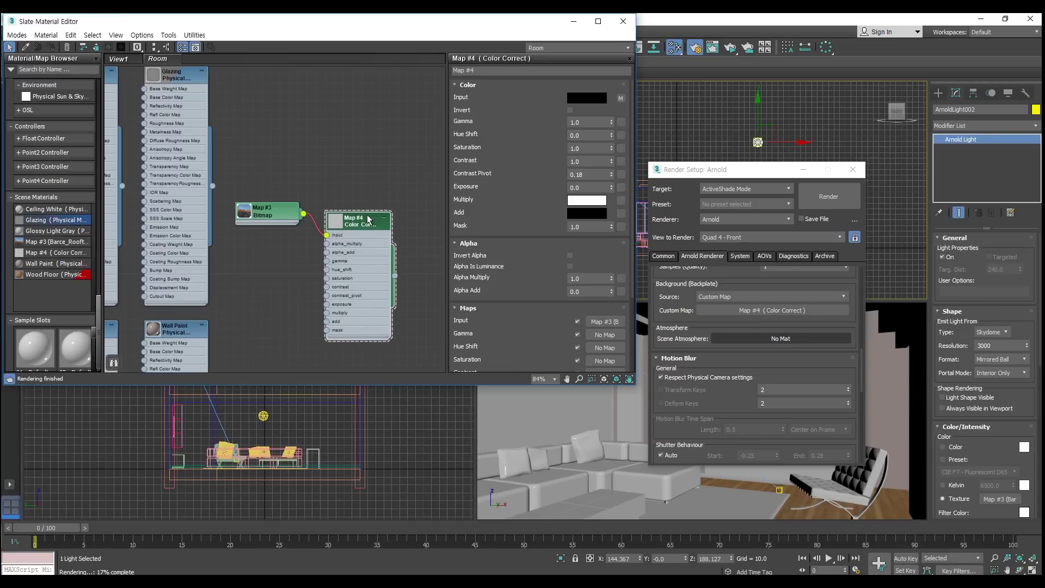
middle_drag(365, 219, 373, 139)
mouse_move(373, 139)
mouse_down()
mouse_move(373, 105)
mouse_move(376, 254)
mouse_up()
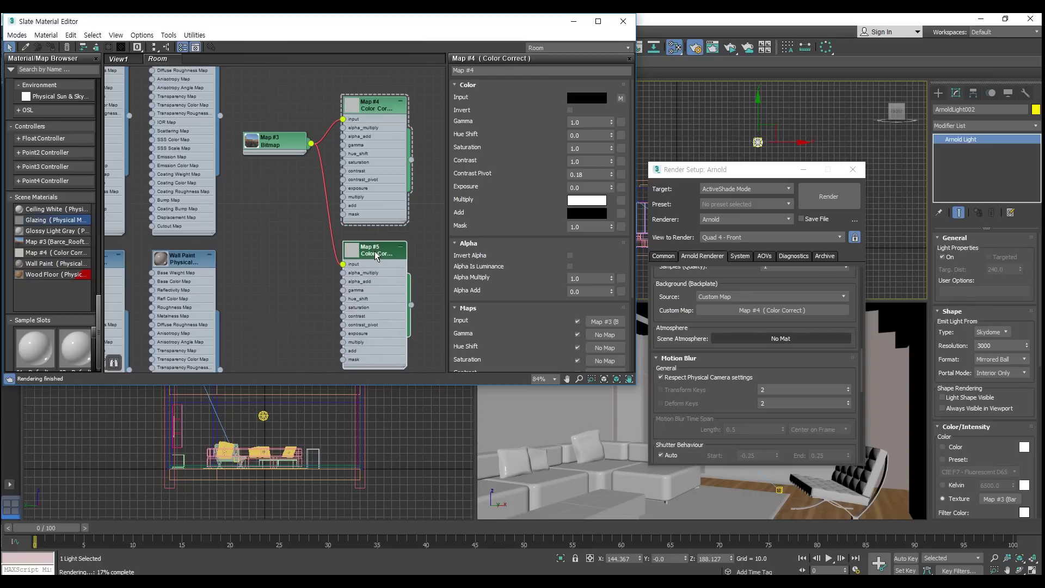
Step: Set the Map #5 Color Correct exposure to 1.0, after briefly trying 2.0
click(377, 115)
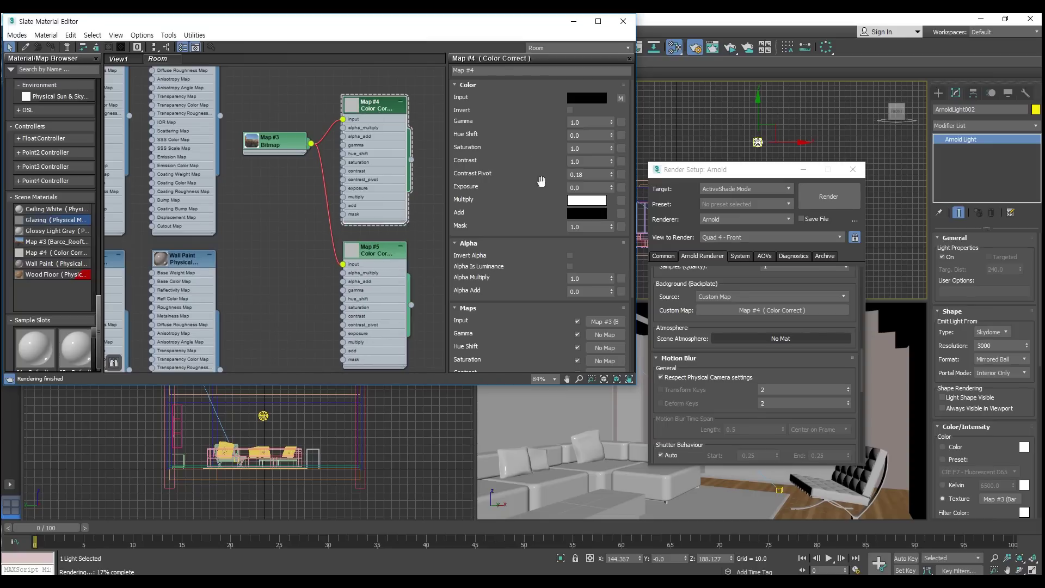
double_click(582, 187)
text(1)
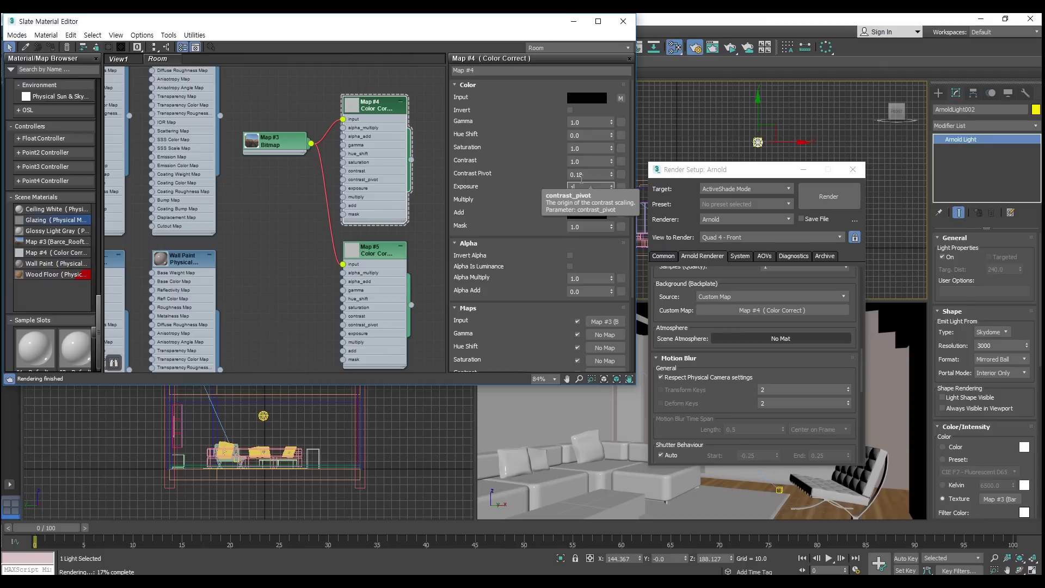
click(370, 251)
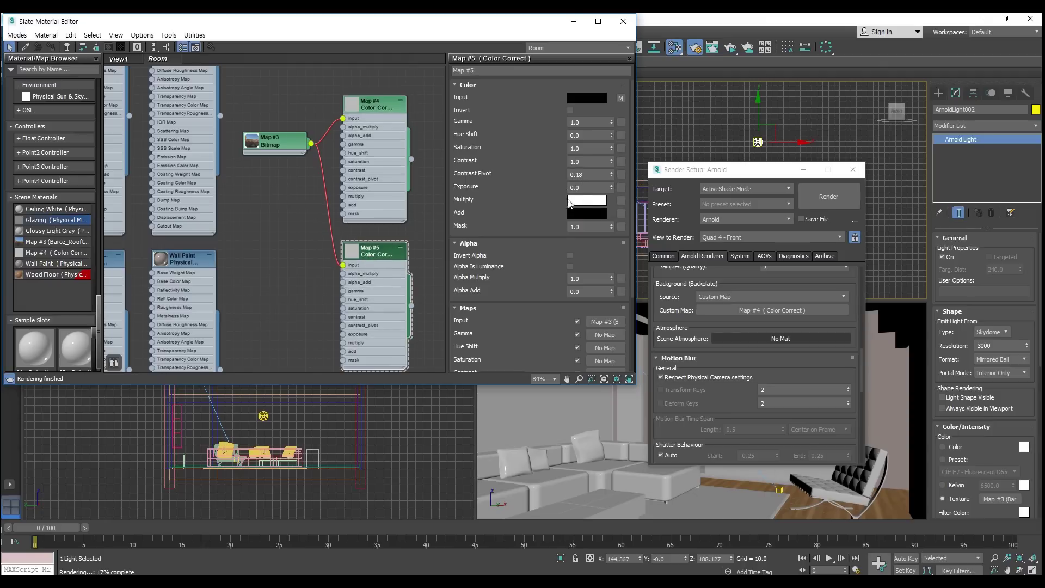
double_click(583, 188)
text(2)
key(Return)
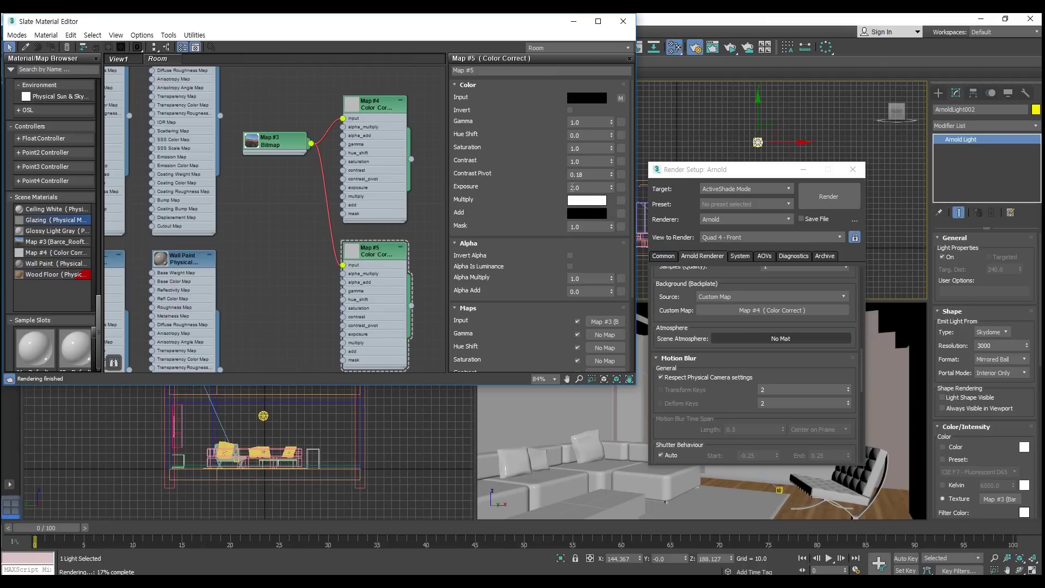
double_click(582, 187)
text(1)
key(Return)
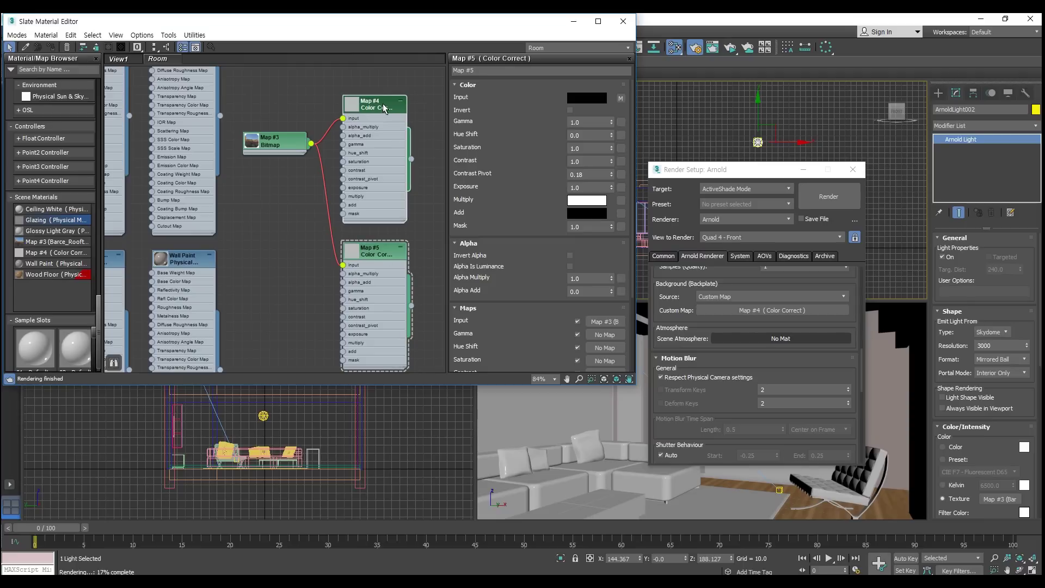
drag(412, 160, 983, 486)
Step: Instance Map #4 as the skydome light texture and Map #5 as the background custom map, then re-render
drag(983, 486, 1000, 498)
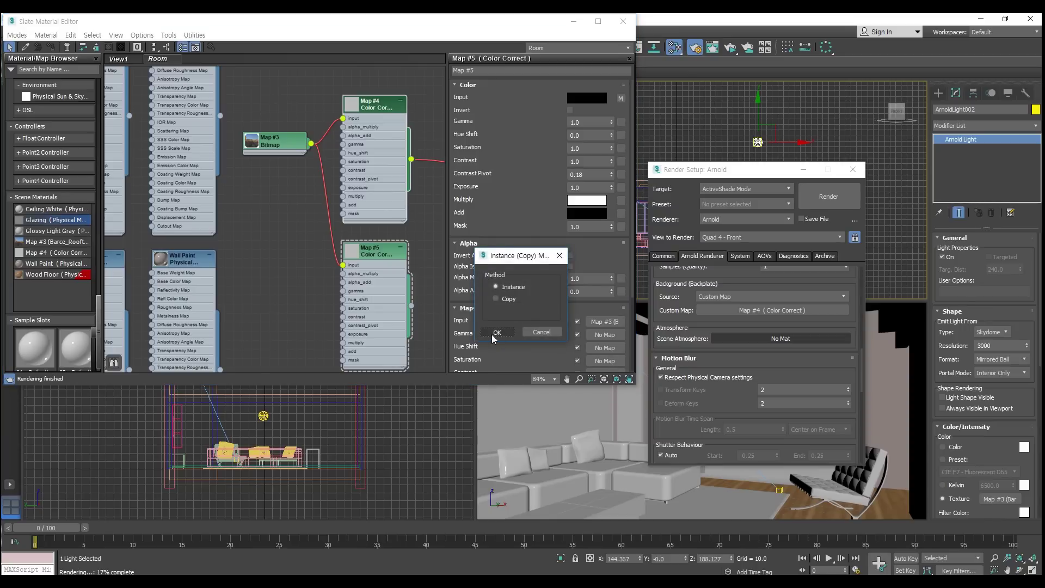
click(497, 332)
drag(412, 310, 778, 310)
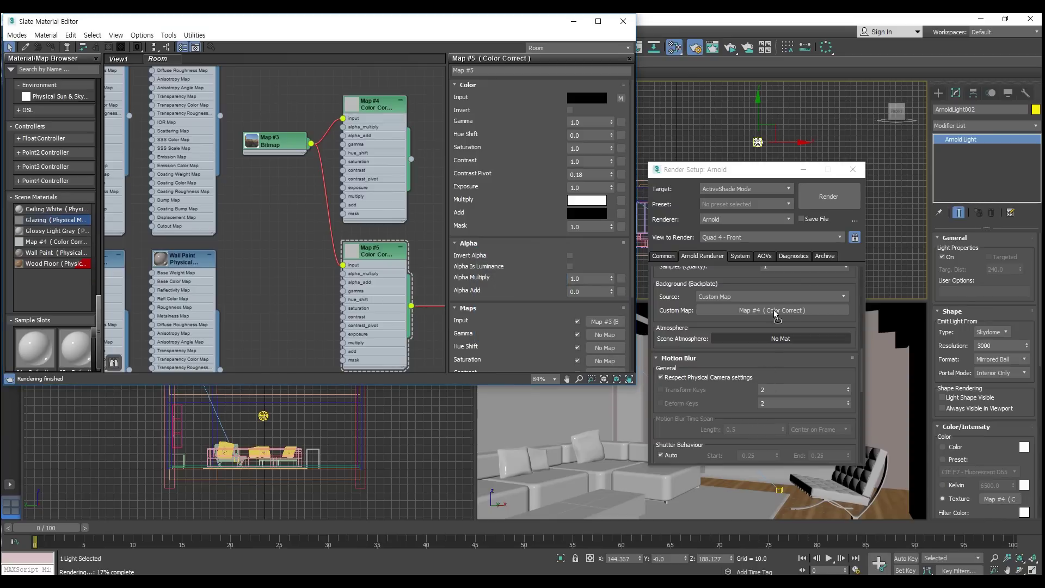
click(733, 351)
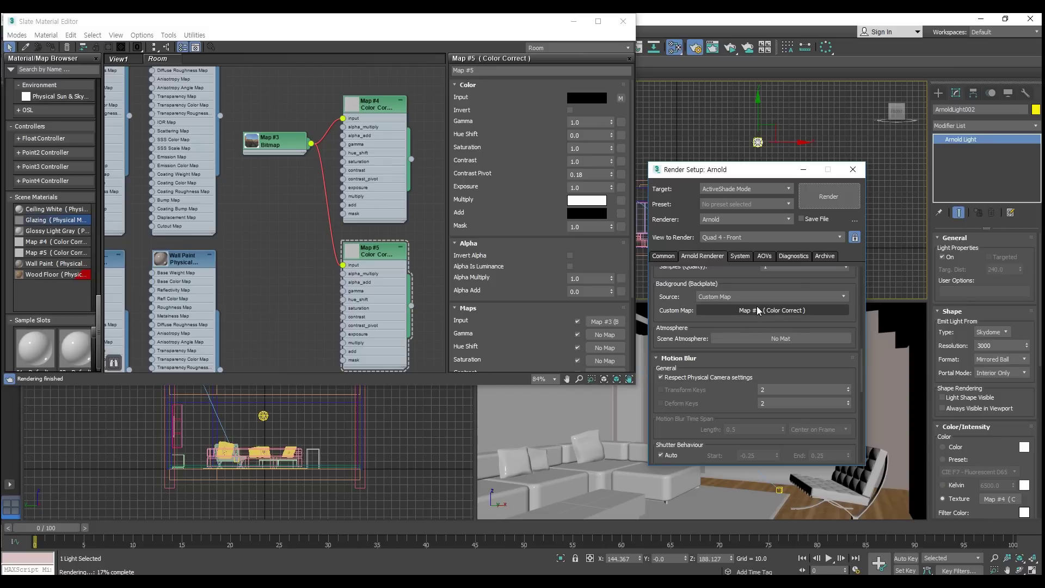
click(803, 170)
click(727, 49)
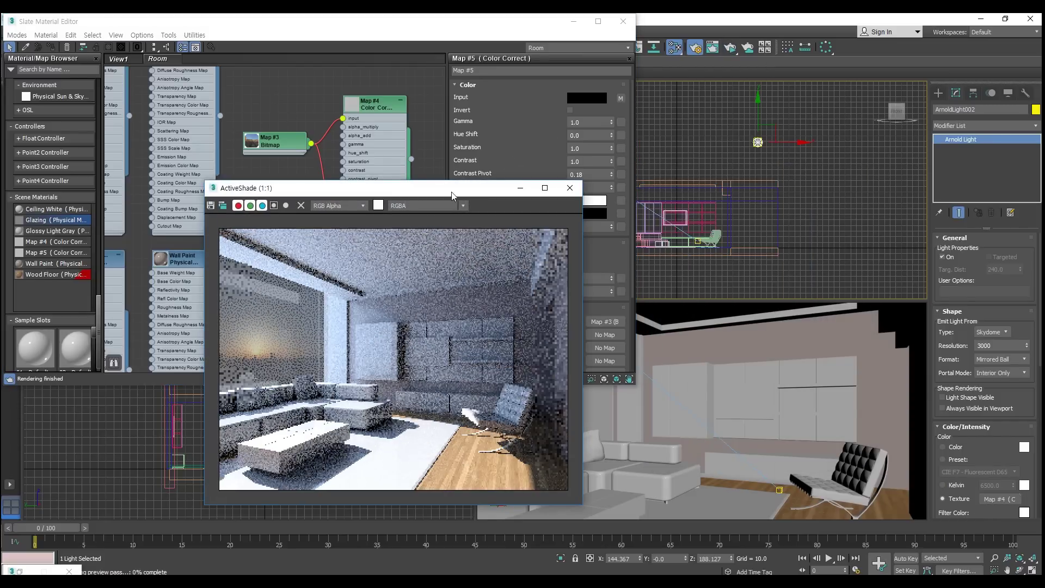
Step: Move the ActiveShade window aside and show the Map #3 HDR bitmap's settings
drag(452, 190, 539, 192)
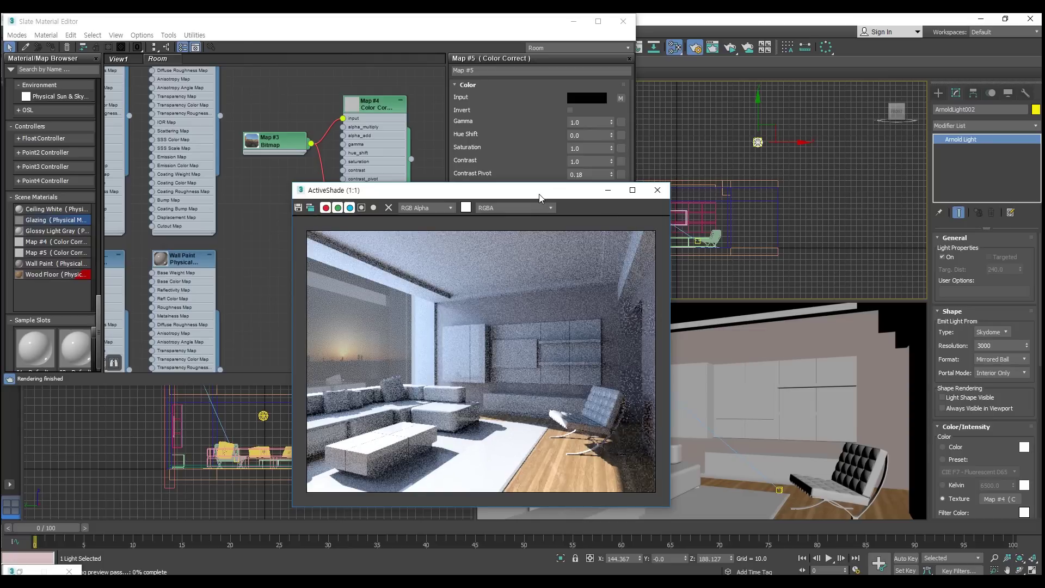
click(346, 350)
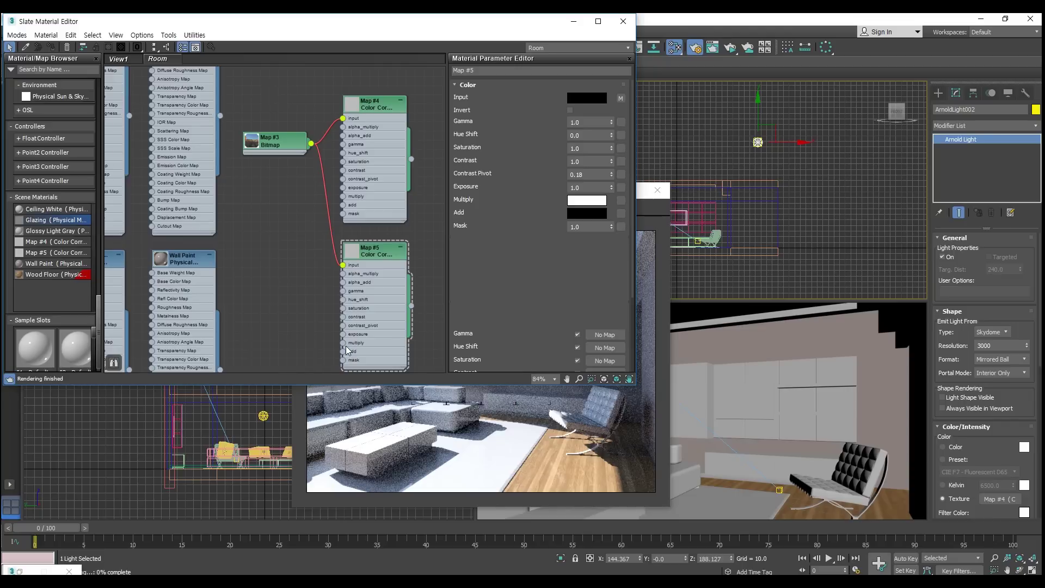
double_click(275, 141)
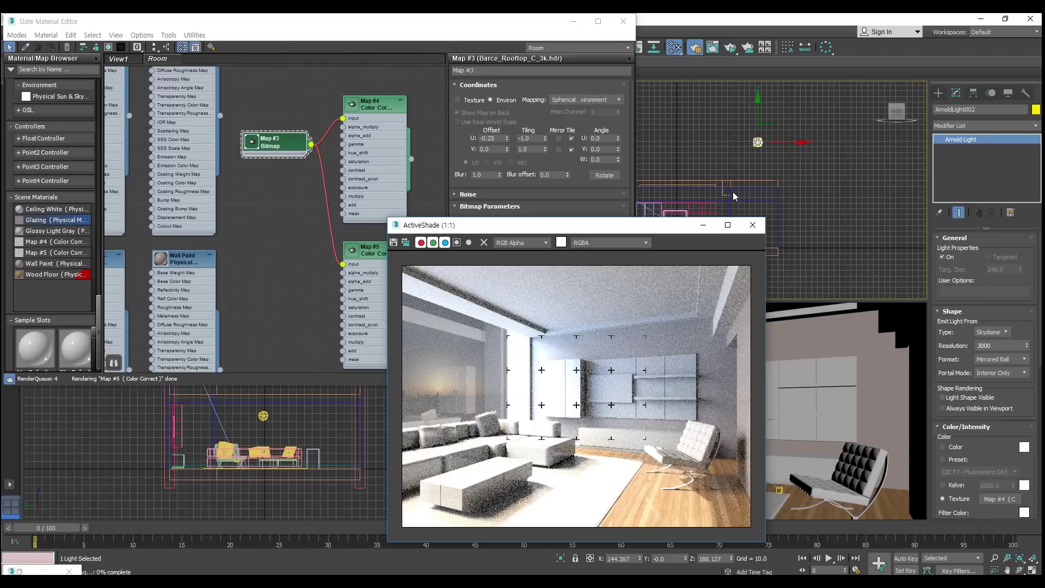
Step: Restart ActiveShade, keep Spherical Environment mapping on Map #3, and select the Map #4 node
click(731, 49)
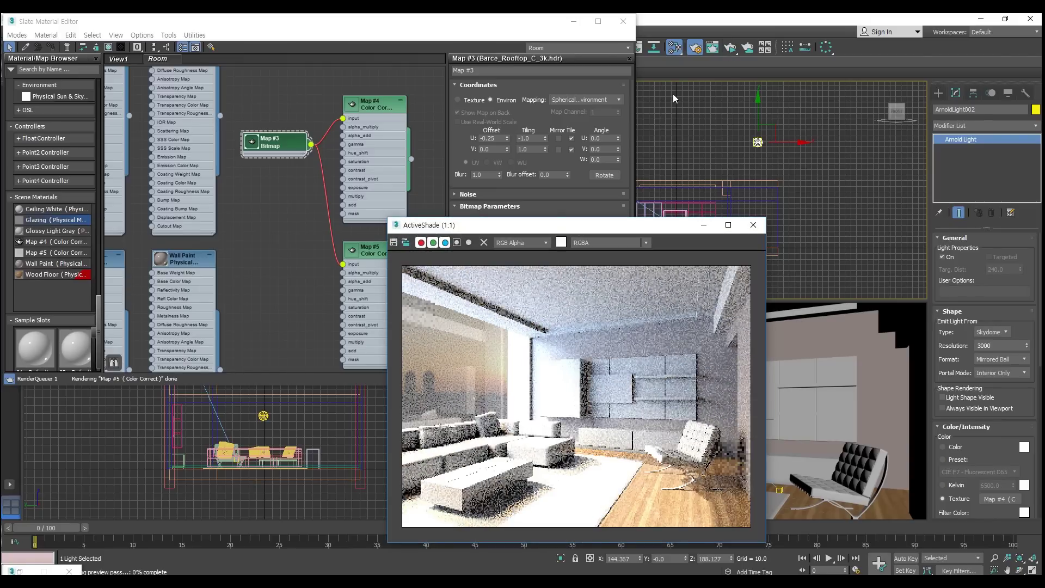
click(576, 100)
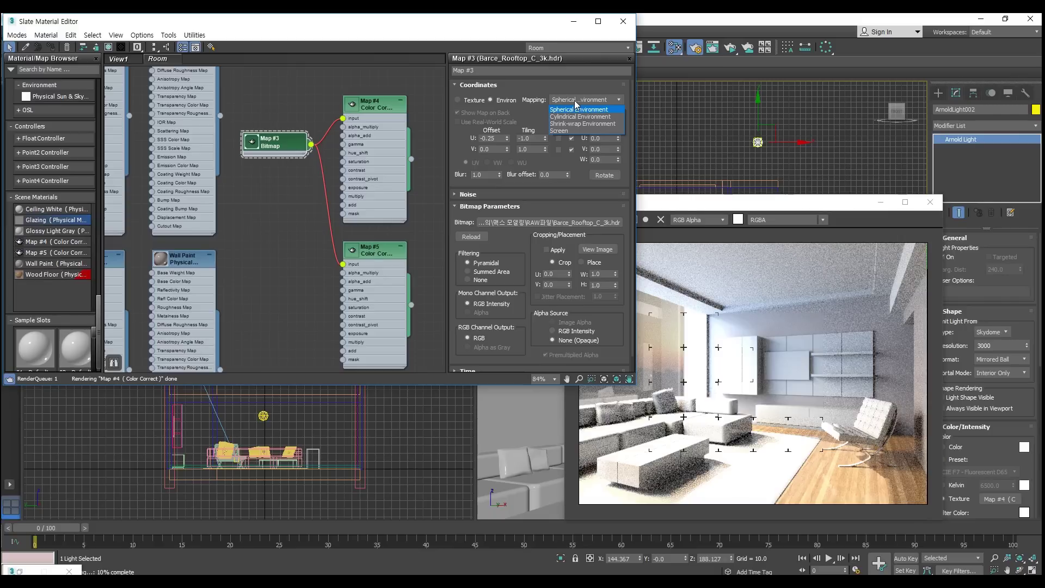
click(577, 108)
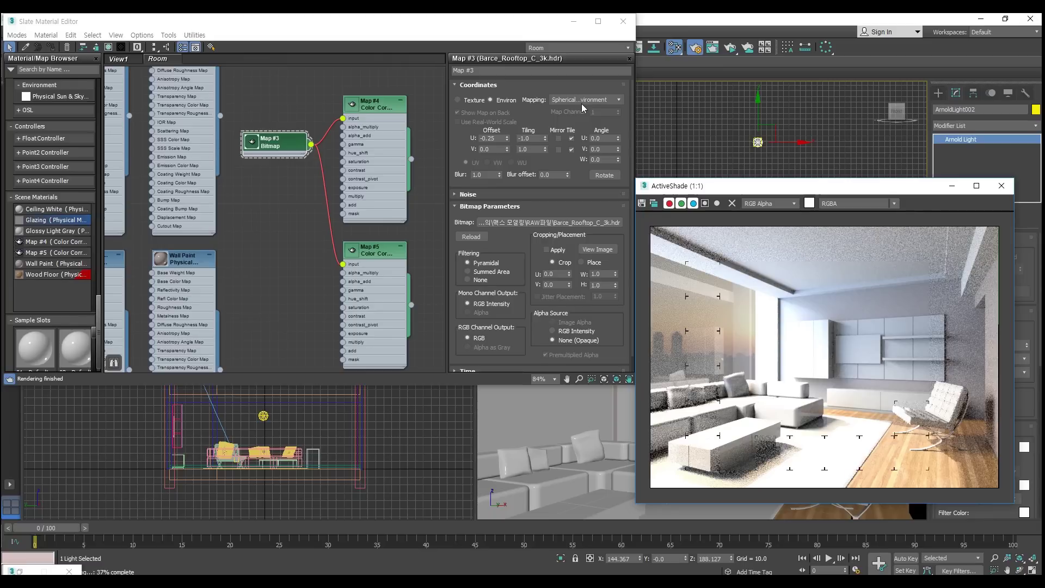
click(375, 104)
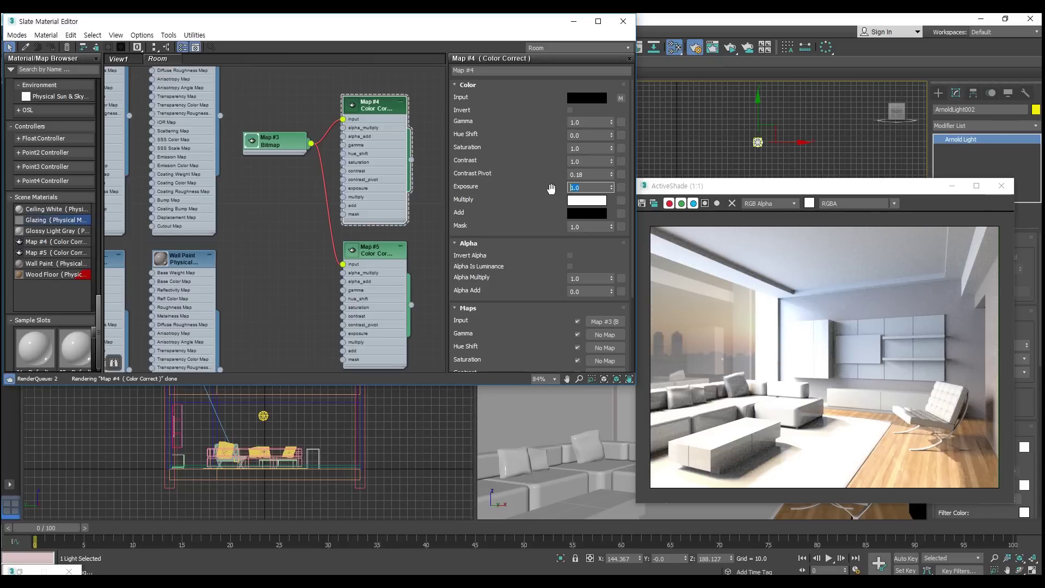
Step: Set the Map #4 Color Correct exposure to 0.5, then lower it to 0.2
drag(590, 187, 552, 188)
text(0.5)
key(Return)
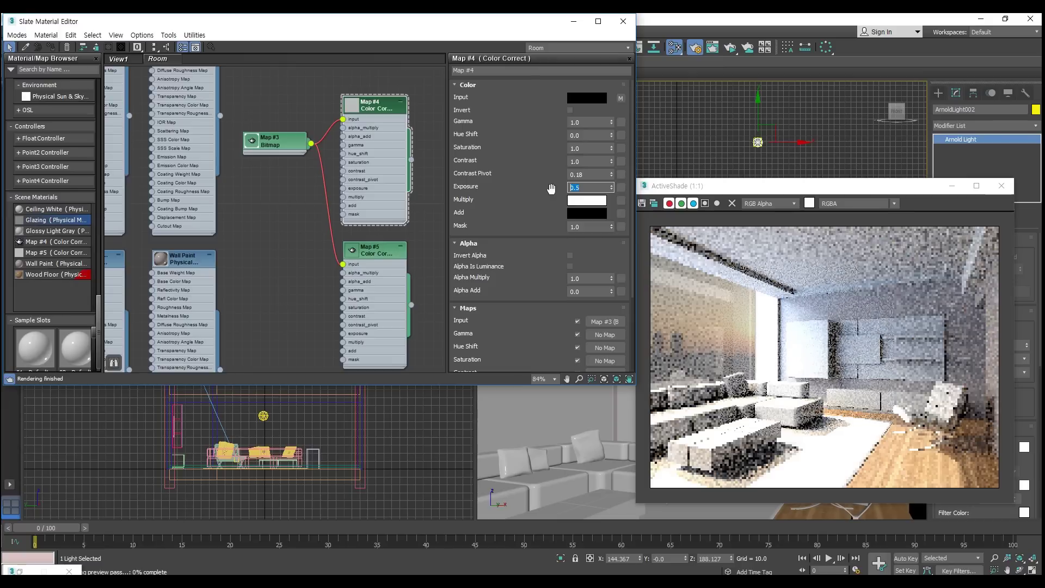
text(0.2)
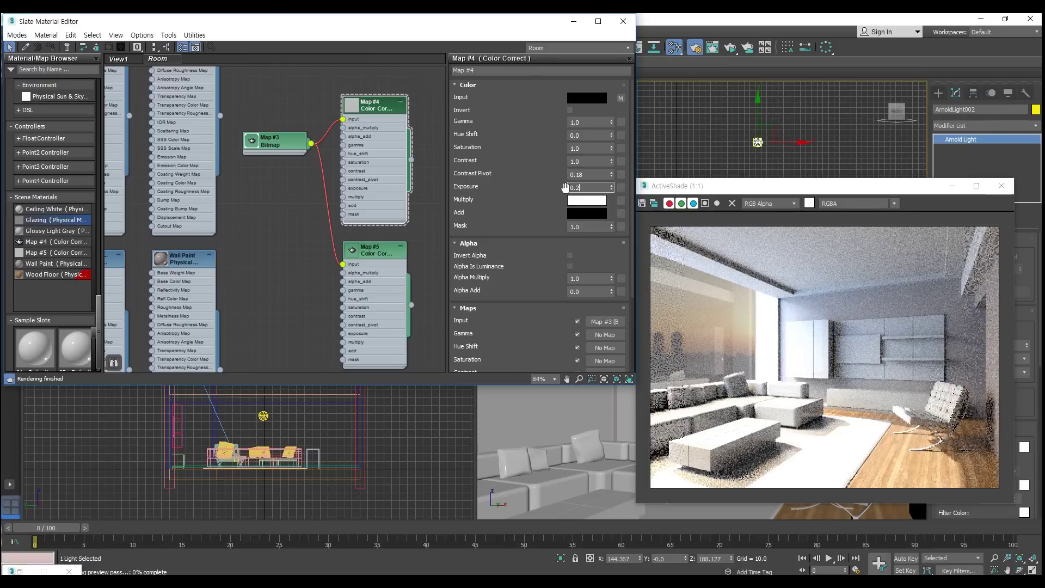
key(Return)
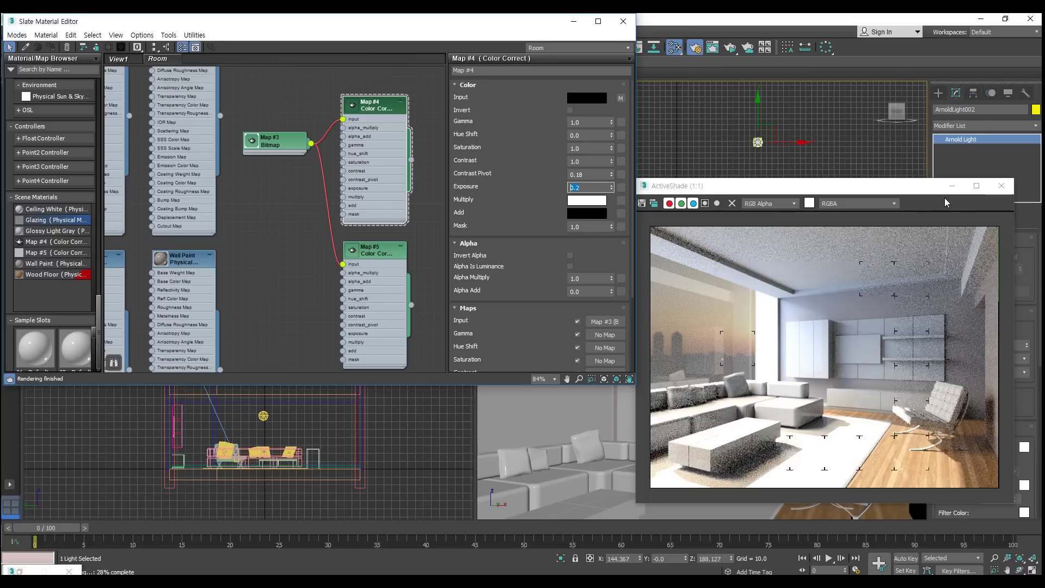
Step: Move the ActiveShade preview aside and pan the Top view toward the sun light
drag(944, 198, 561, 231)
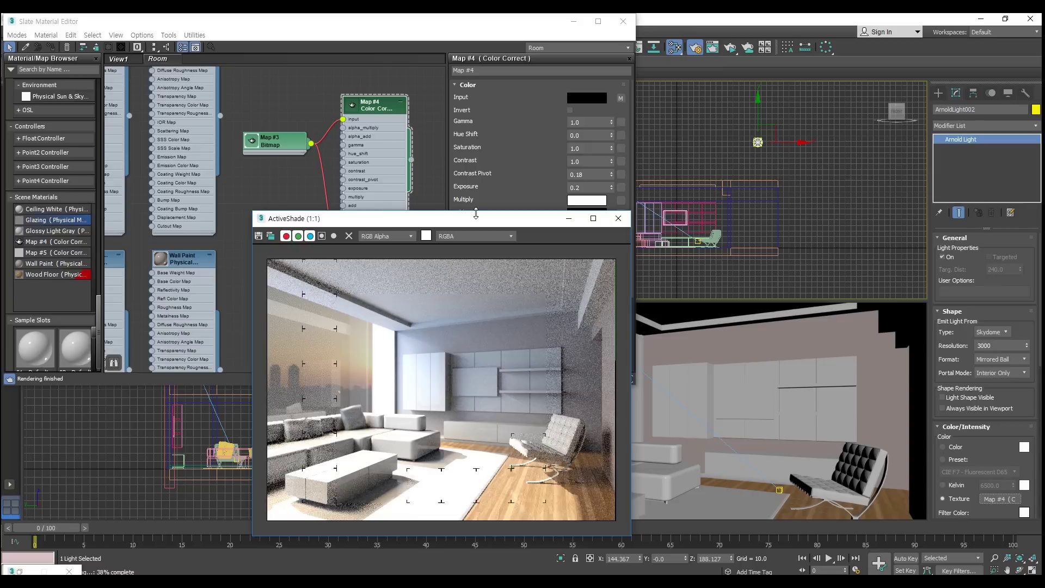
click(653, 125)
middle_drag(653, 125, 700, 143)
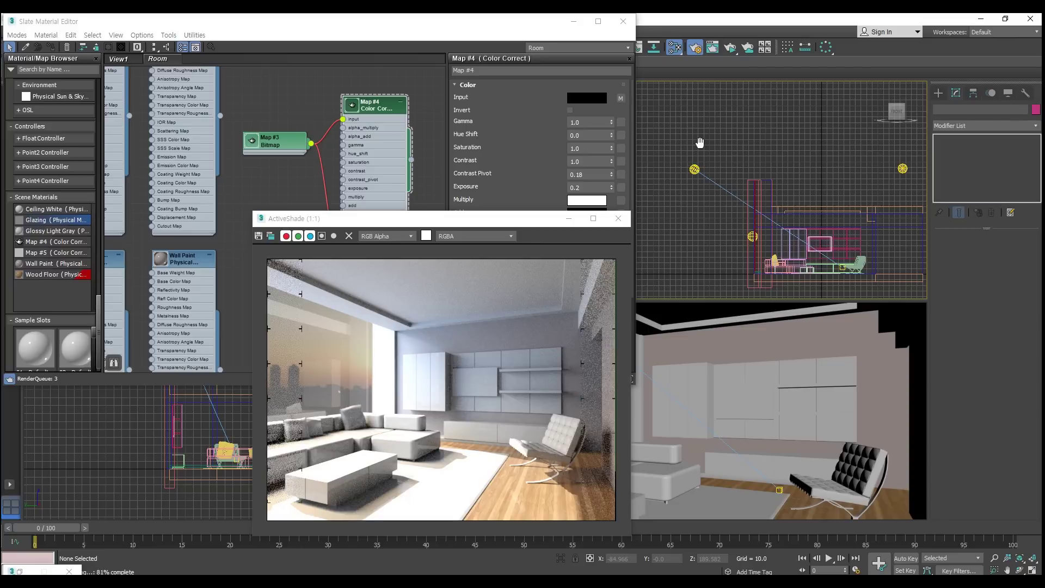
Step: Select the Arnold distant light, drop its exposure from 8.0 to 5.0, and open its Color swatch
click(694, 169)
scroll(998, 458, down, 1)
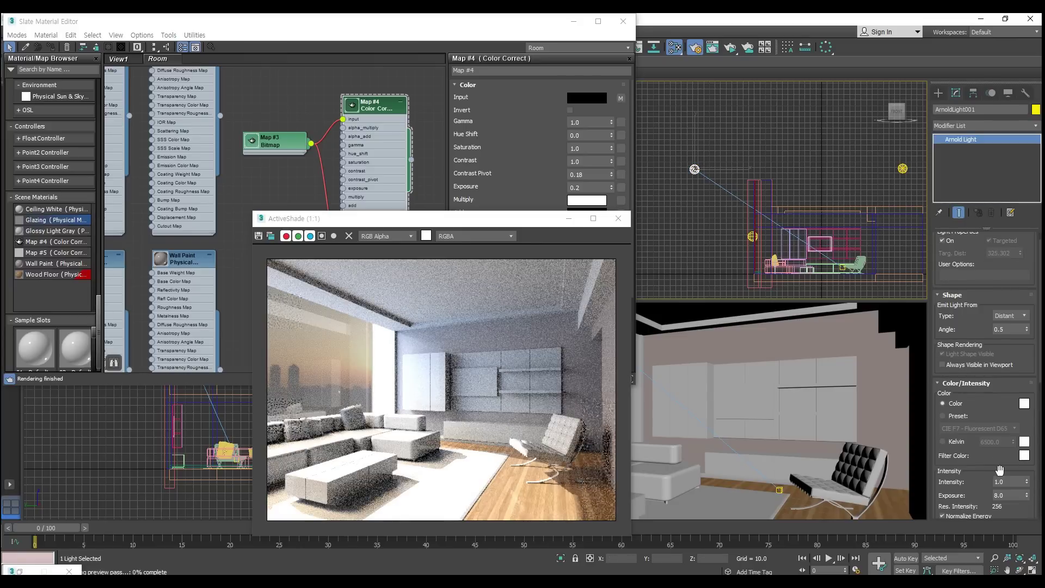
click(1027, 498)
text(6)
key(Return)
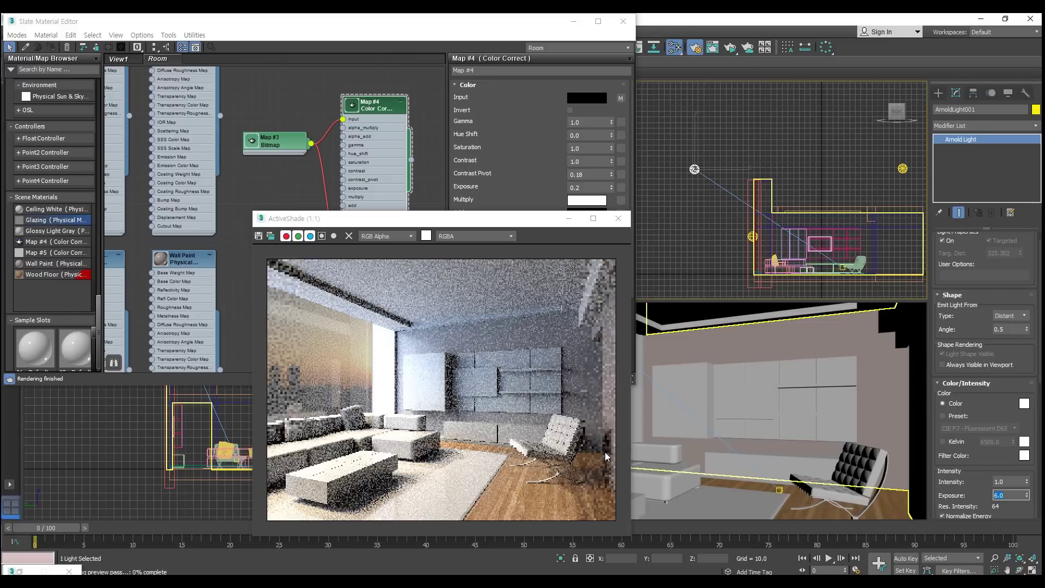
text(5)
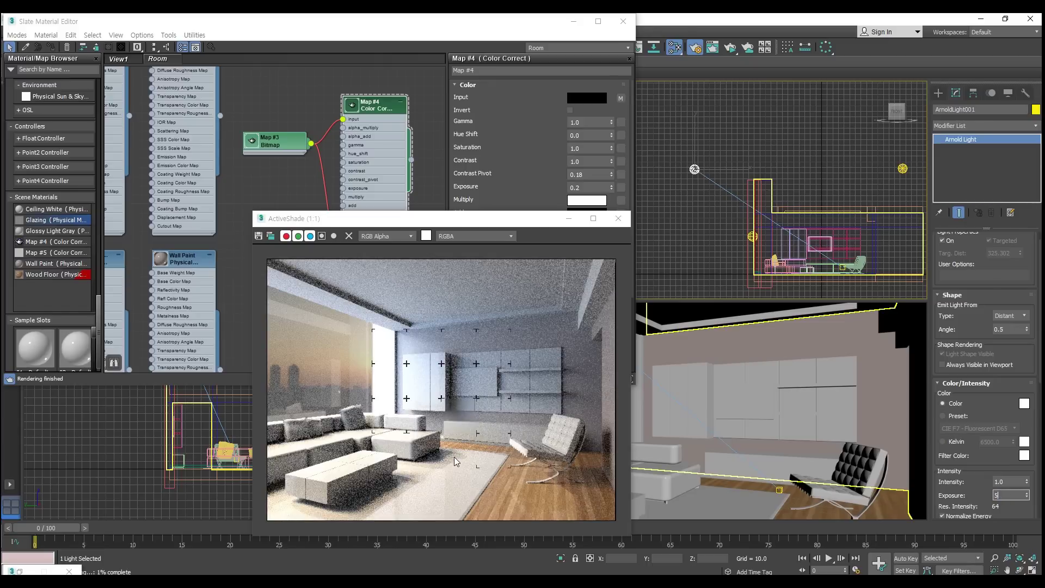
key(Return)
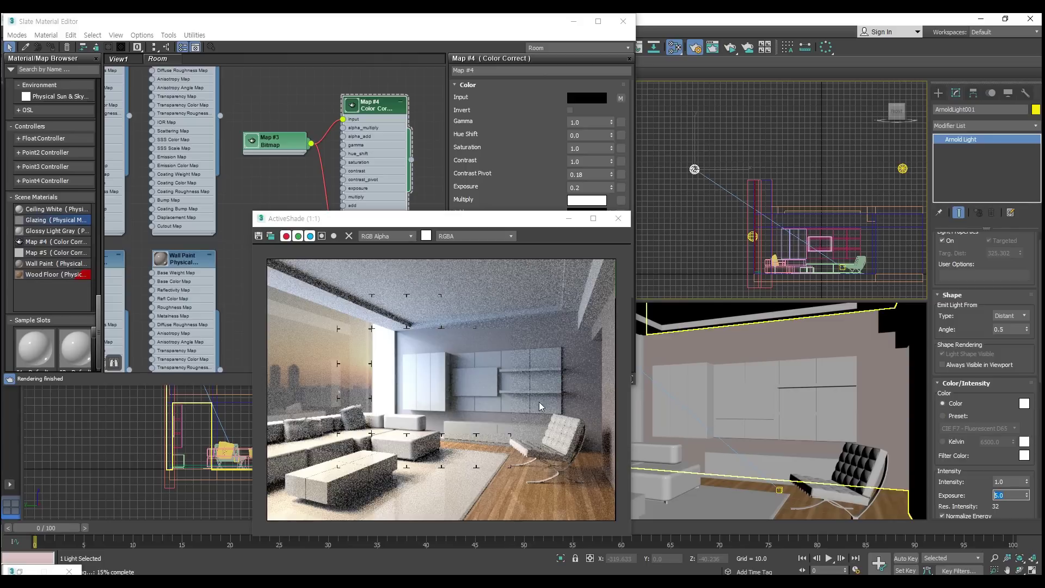
click(1024, 403)
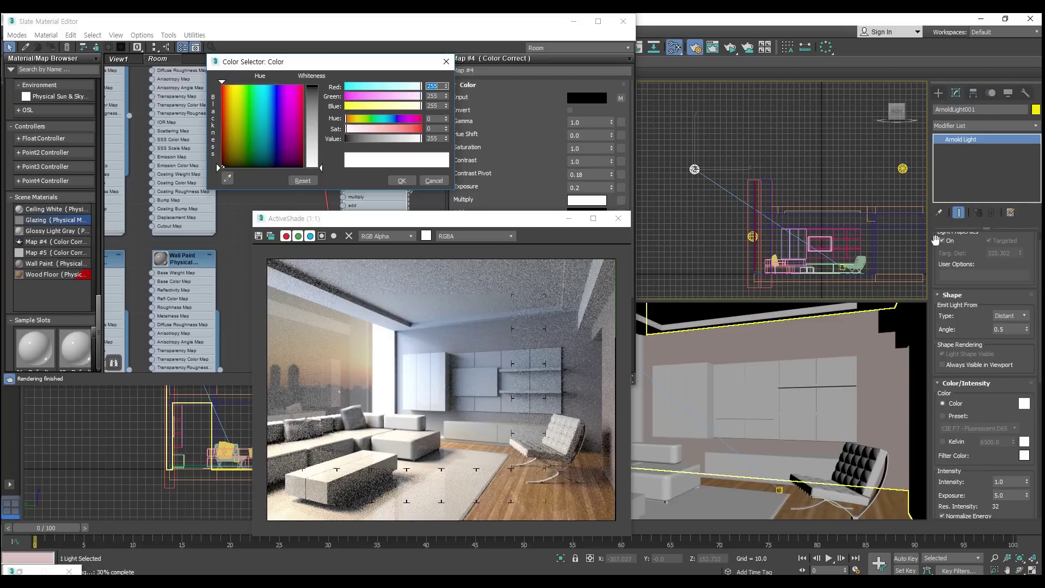
Step: Sample the render, then set the sun colour to a darker, more saturated orange and accept it
click(227, 177)
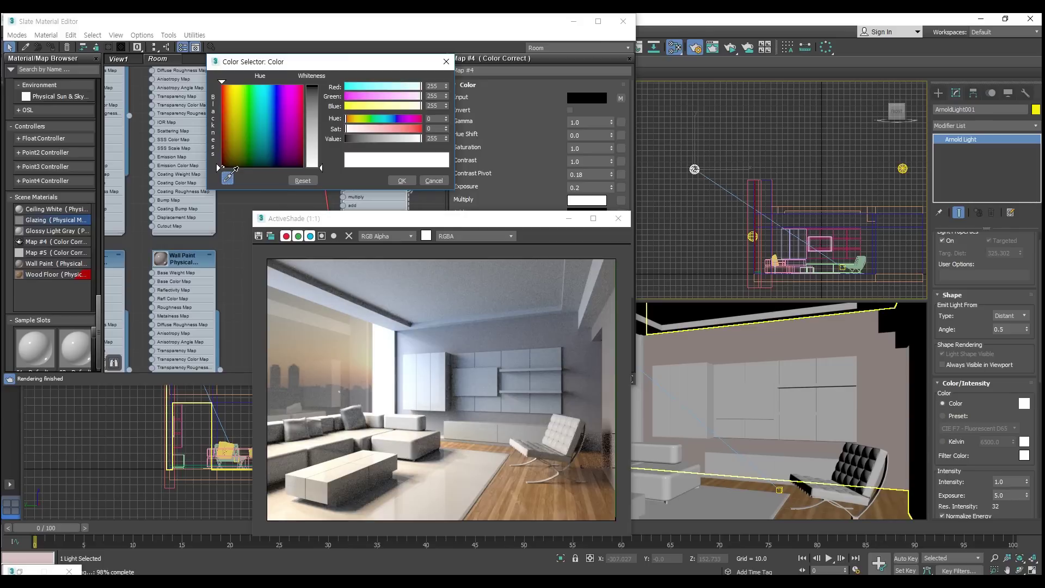
drag(236, 169, 365, 357)
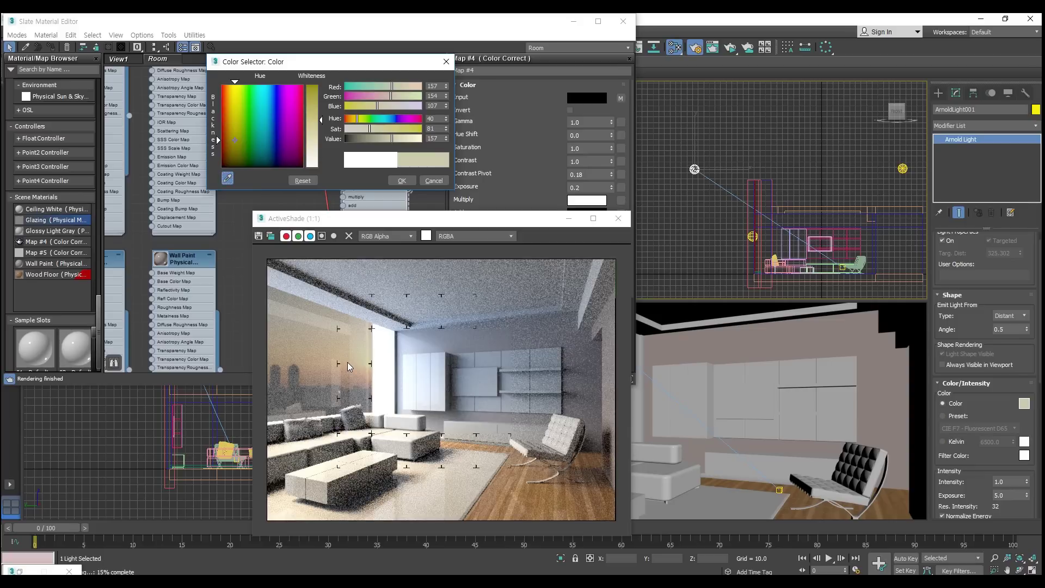
click(355, 372)
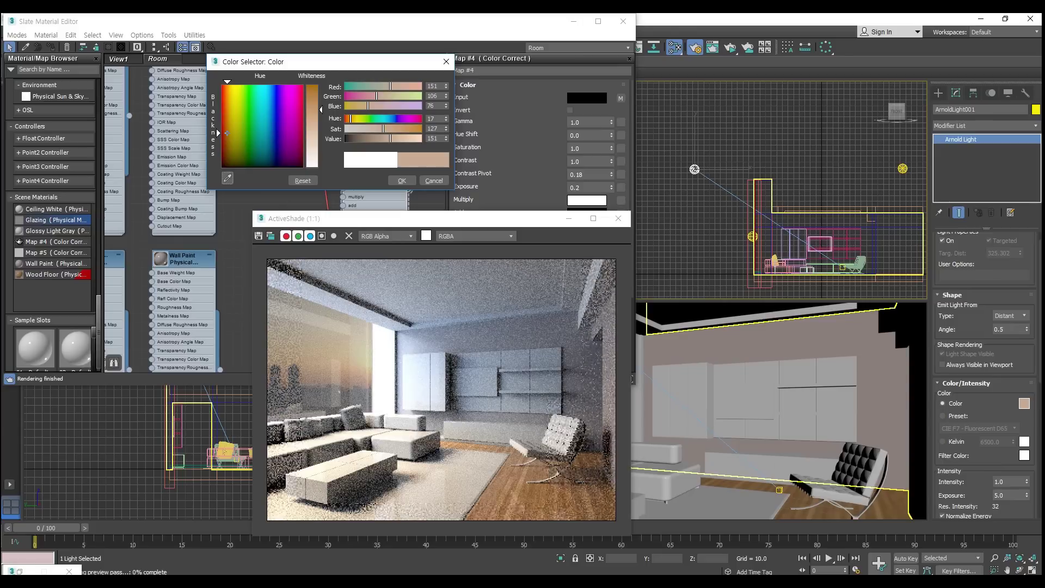
drag(383, 128, 392, 129)
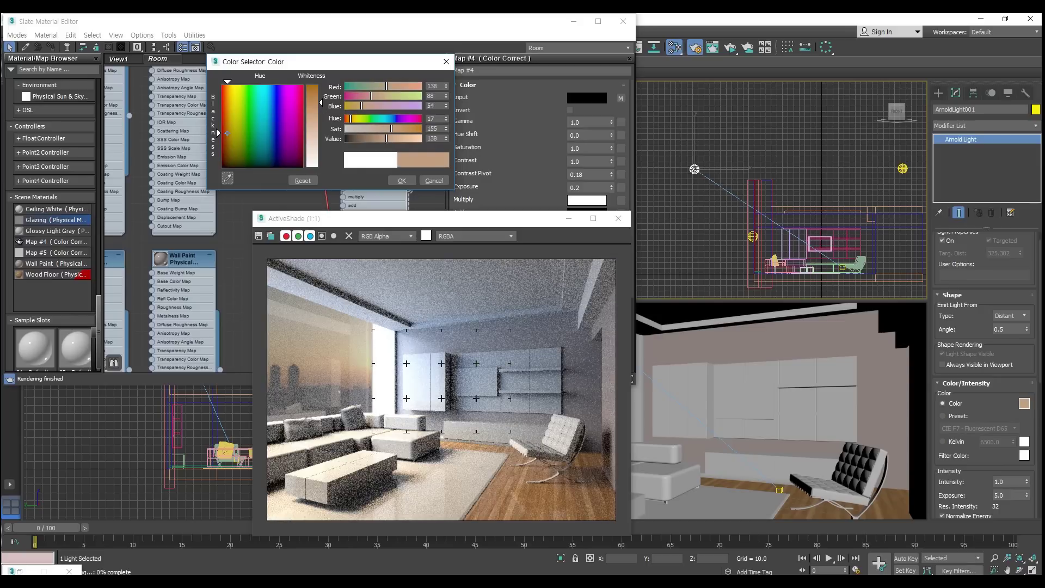
drag(321, 102, 319, 93)
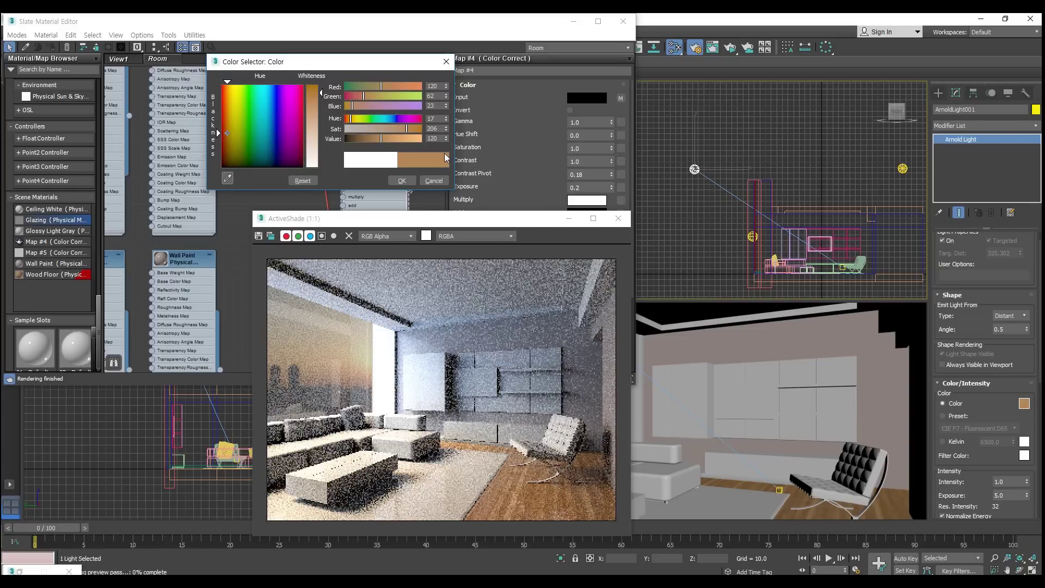
click(401, 180)
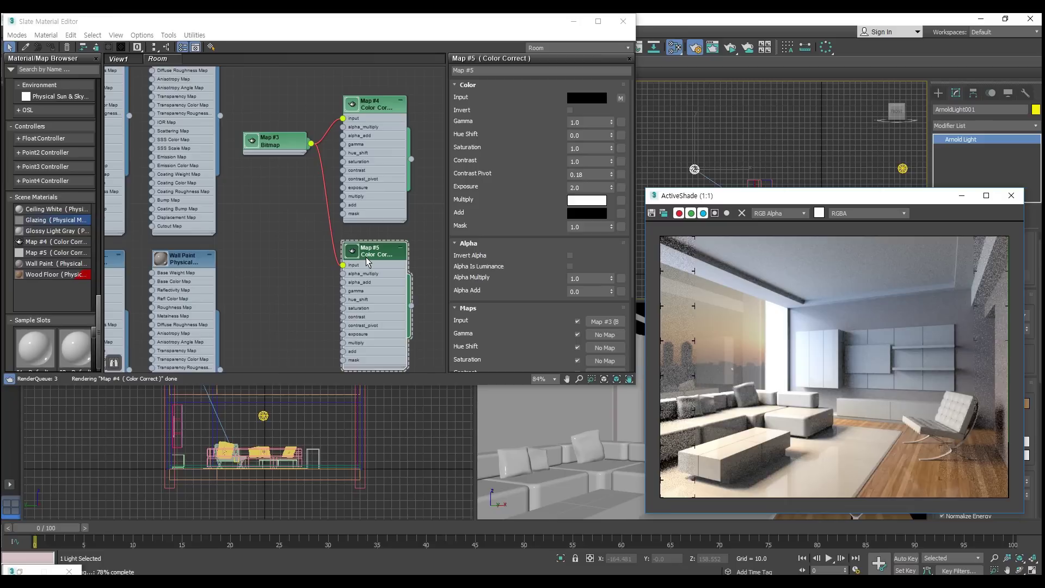
click(663, 212)
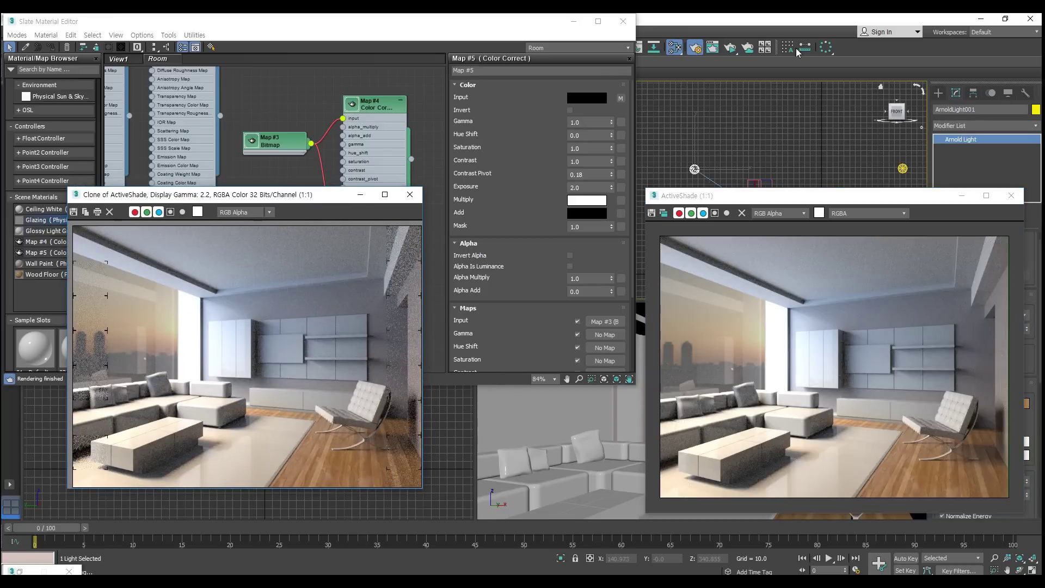
click(732, 51)
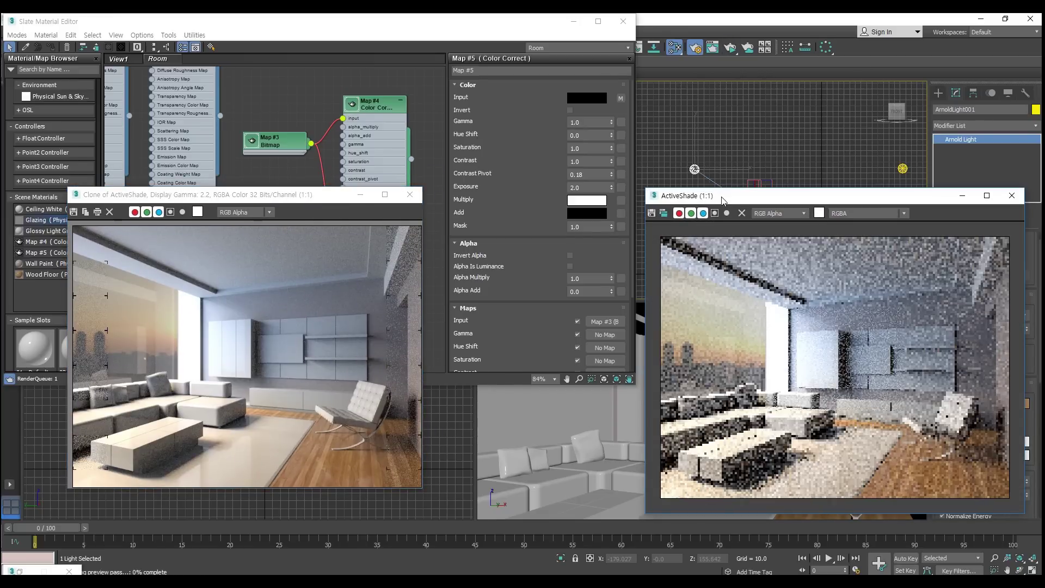
drag(721, 195, 605, 189)
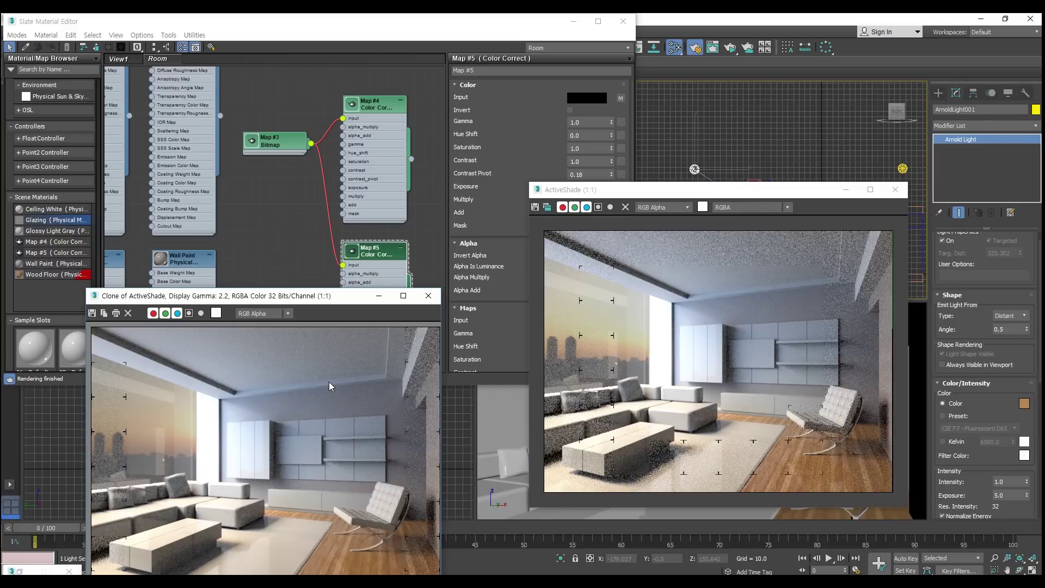
click(424, 300)
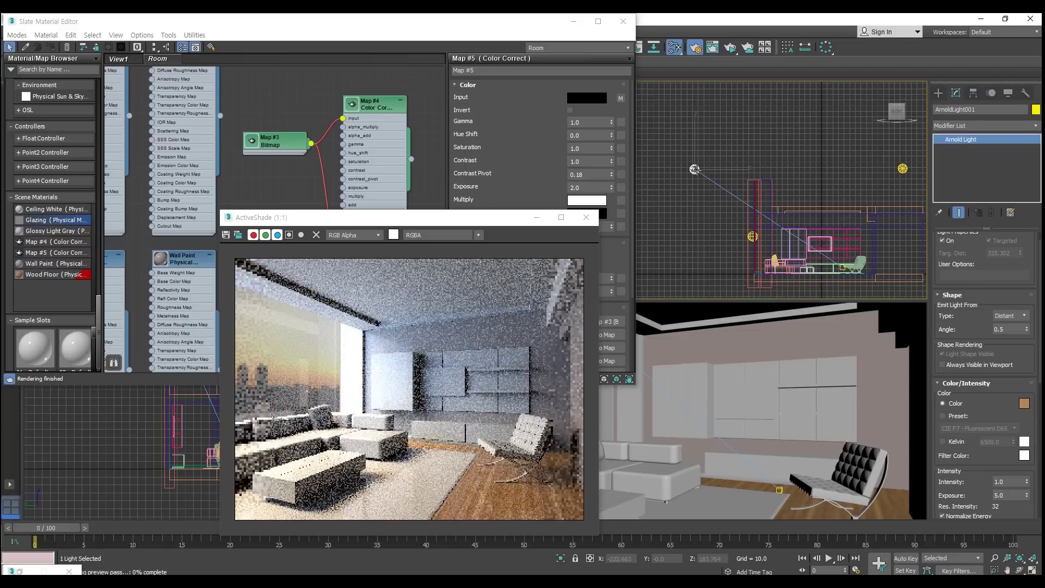
Step: Reposition the Arnold distant light in the Top viewport with several small moves
drag(695, 169, 695, 172)
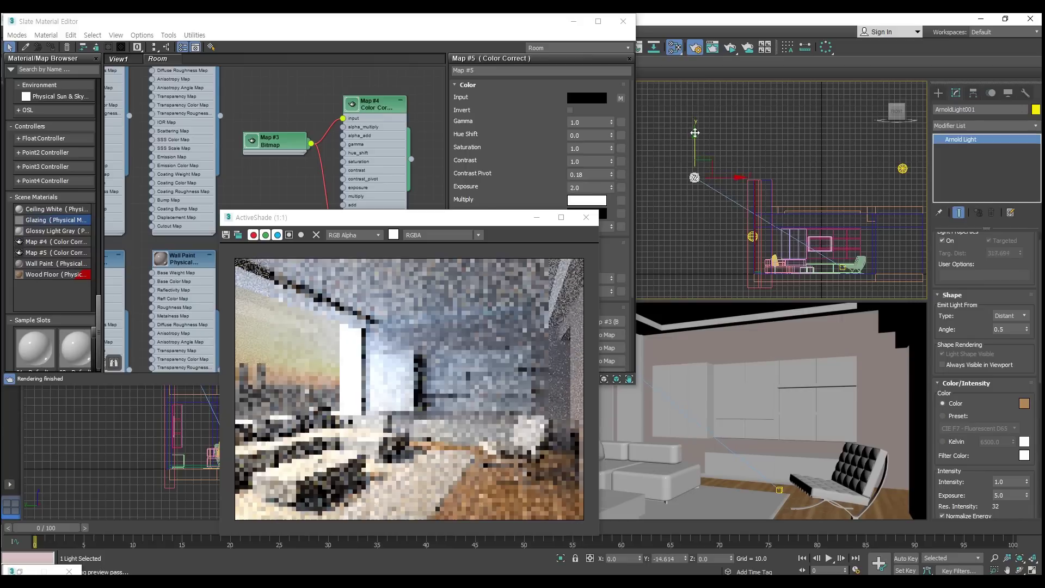
drag(695, 173, 695, 187)
drag(693, 143, 693, 146)
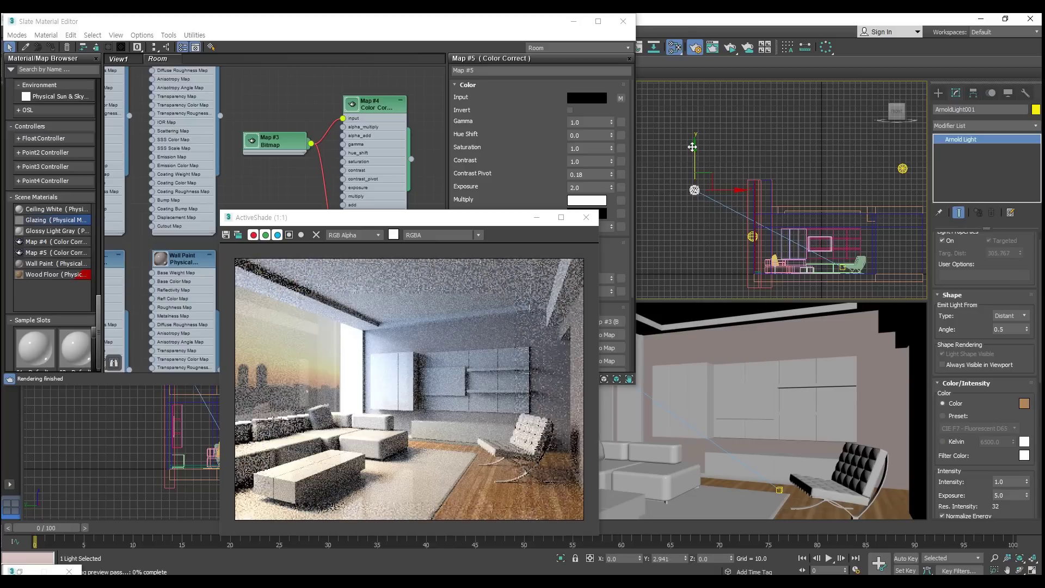
drag(692, 147, 701, 107)
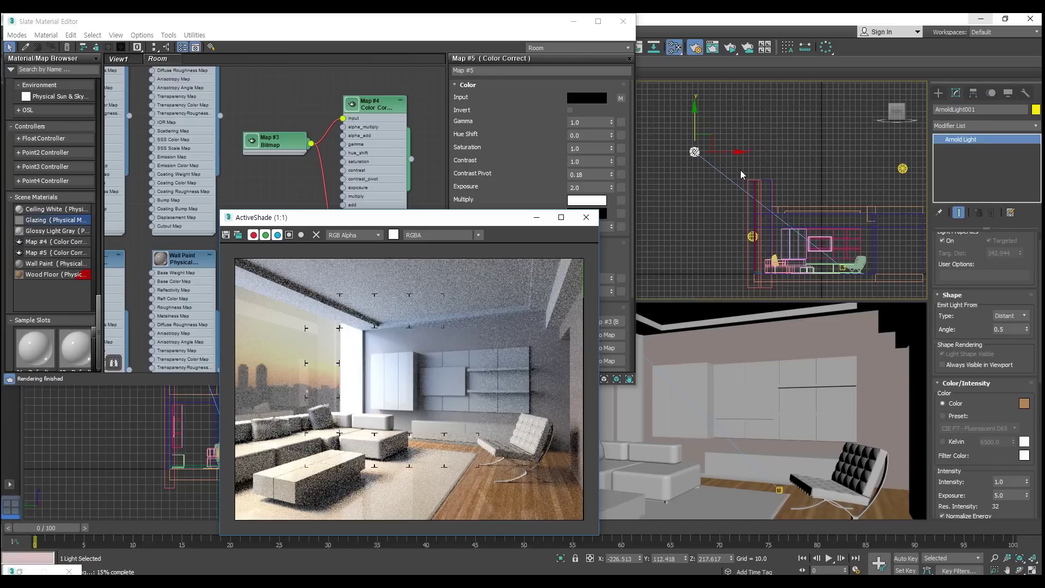
drag(713, 137, 708, 143)
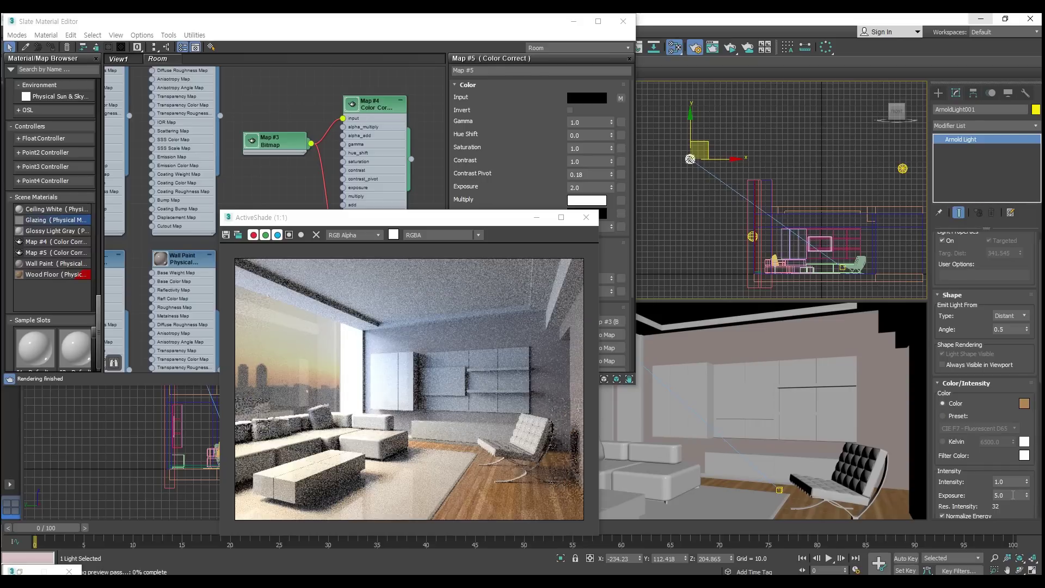
Step: Set the sun light's exposure to 5.5 and close the ActiveShade preview
double_click(1013, 495)
text(6)
key(Return)
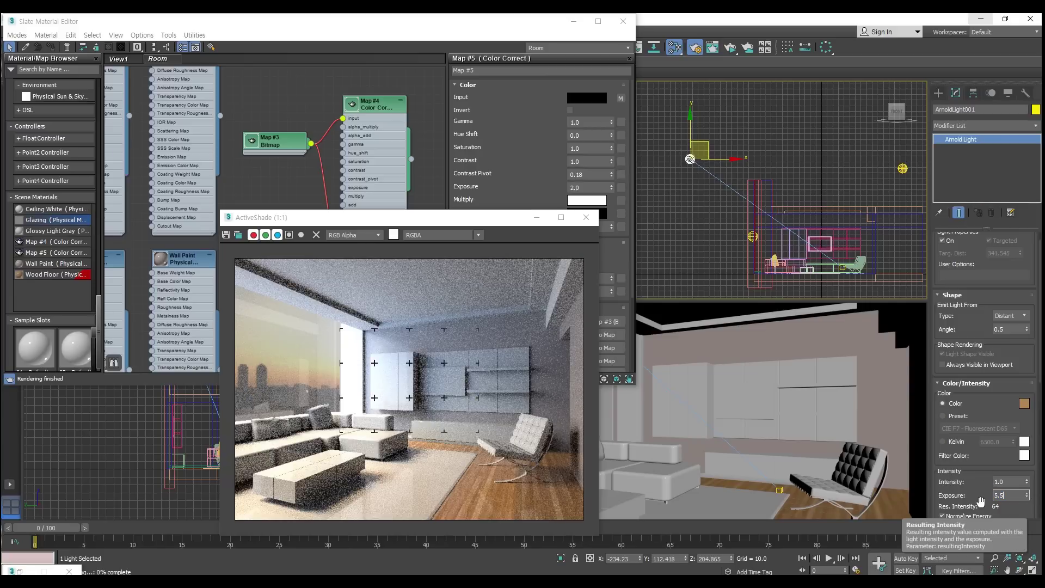
key(Return)
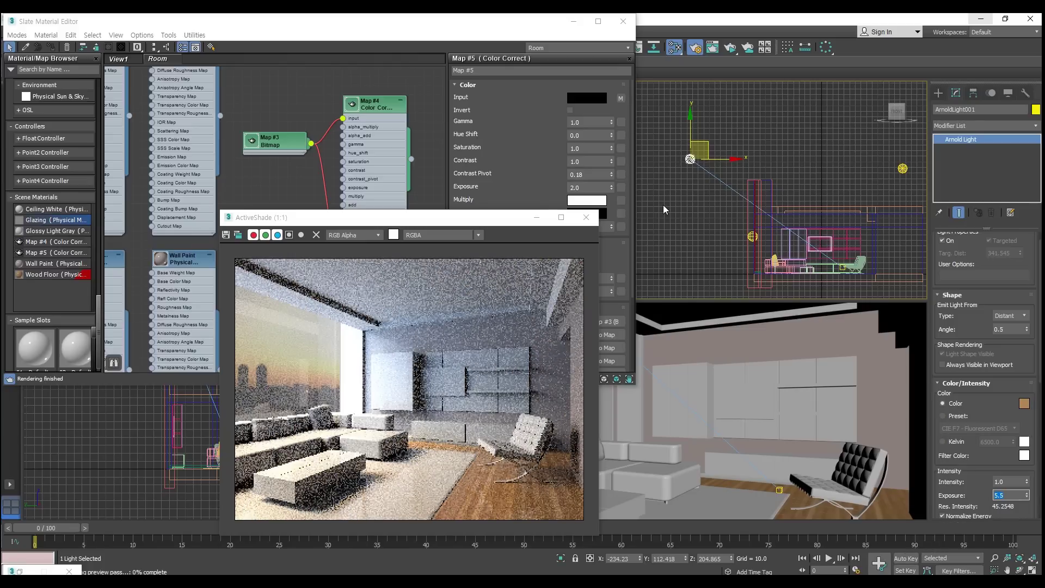
click(584, 218)
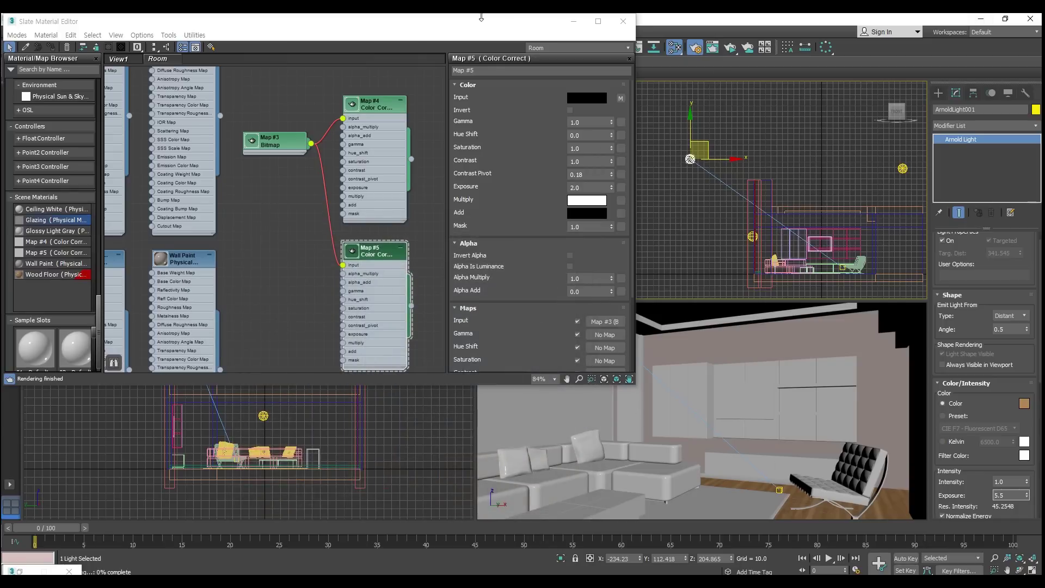
drag(482, 23, 474, 67)
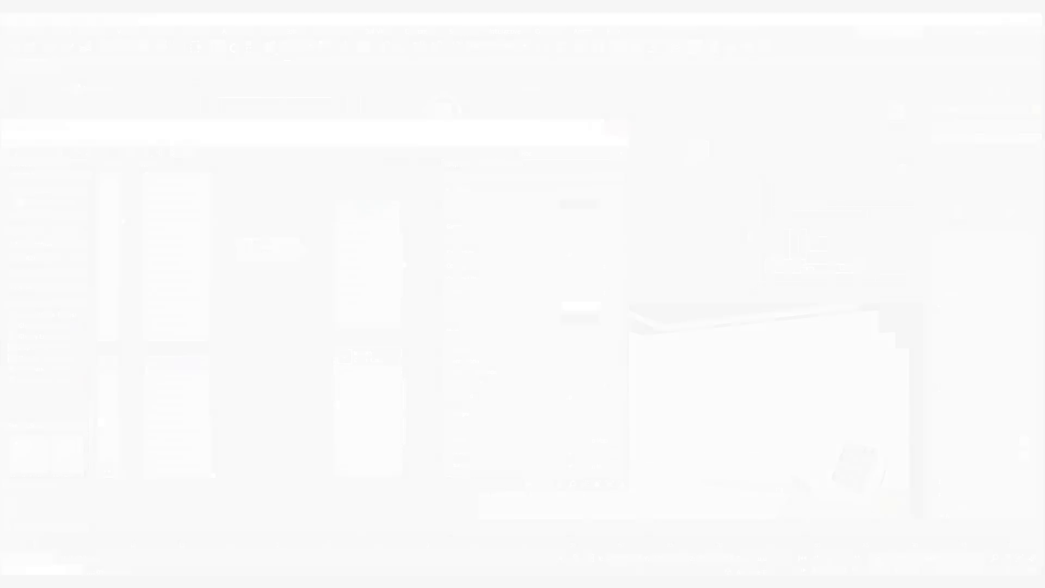